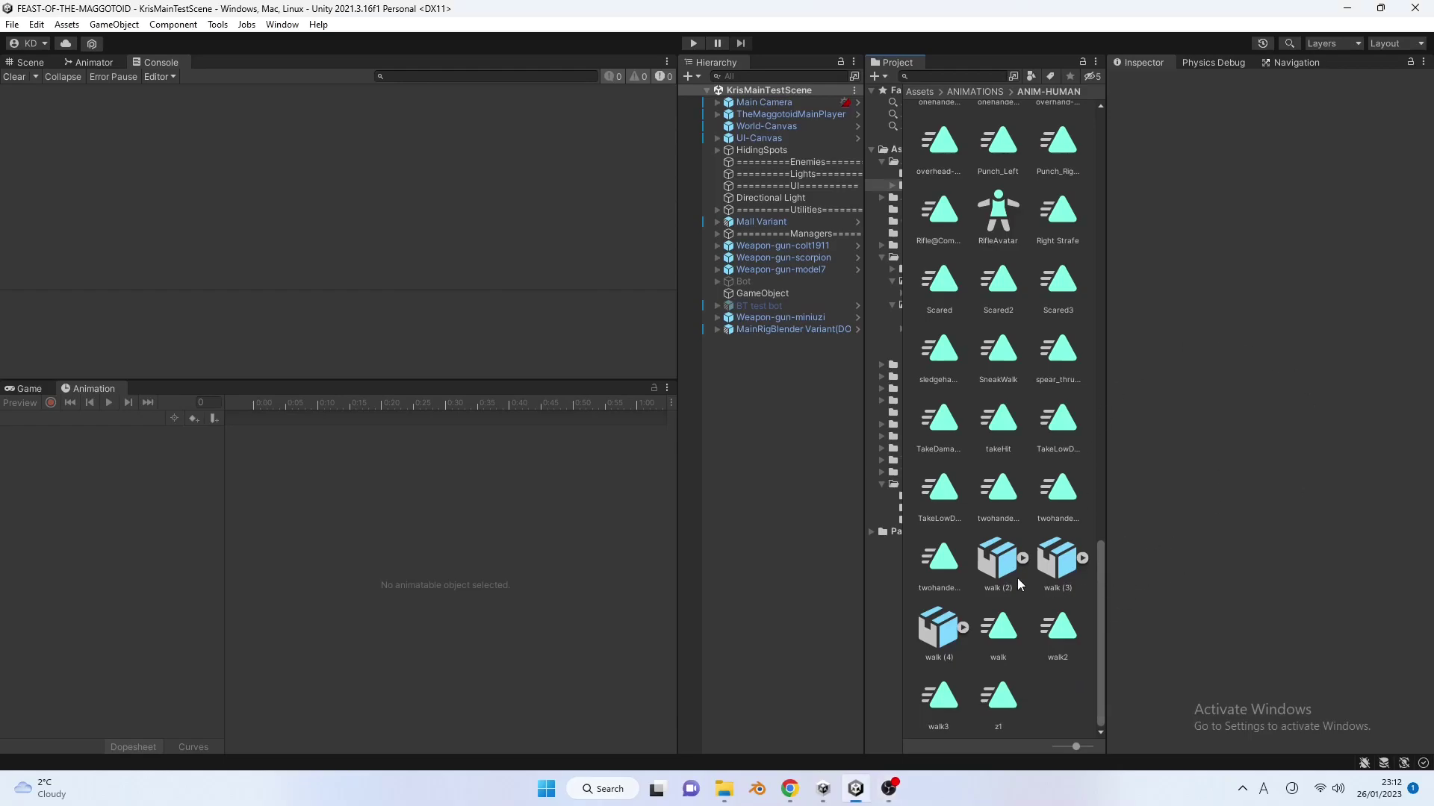
# Select the walk (4) model and preview its imported mixamo.com animation clip.
pyautogui.click(936, 630)
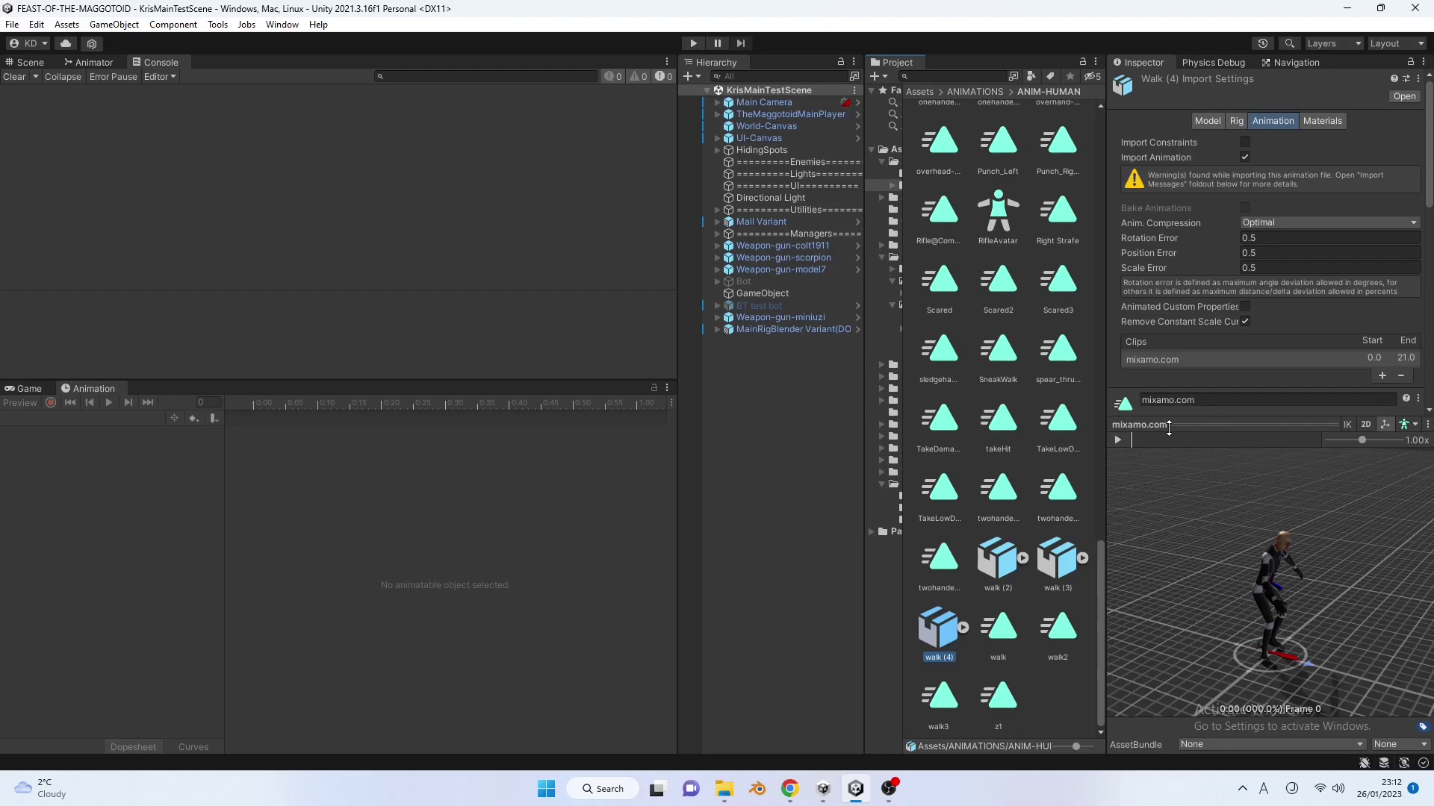
pyautogui.click(1119, 442)
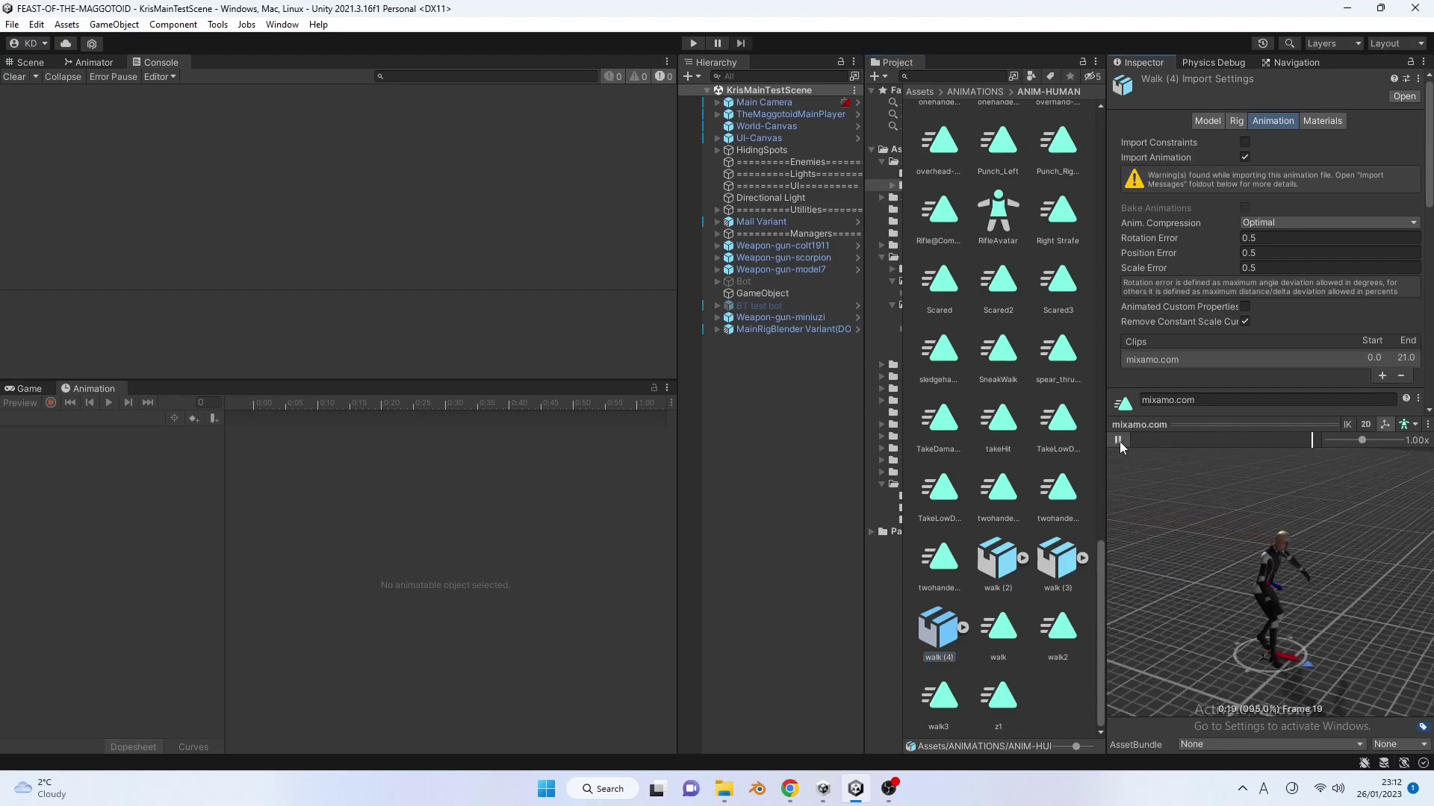
pyautogui.click(1119, 441)
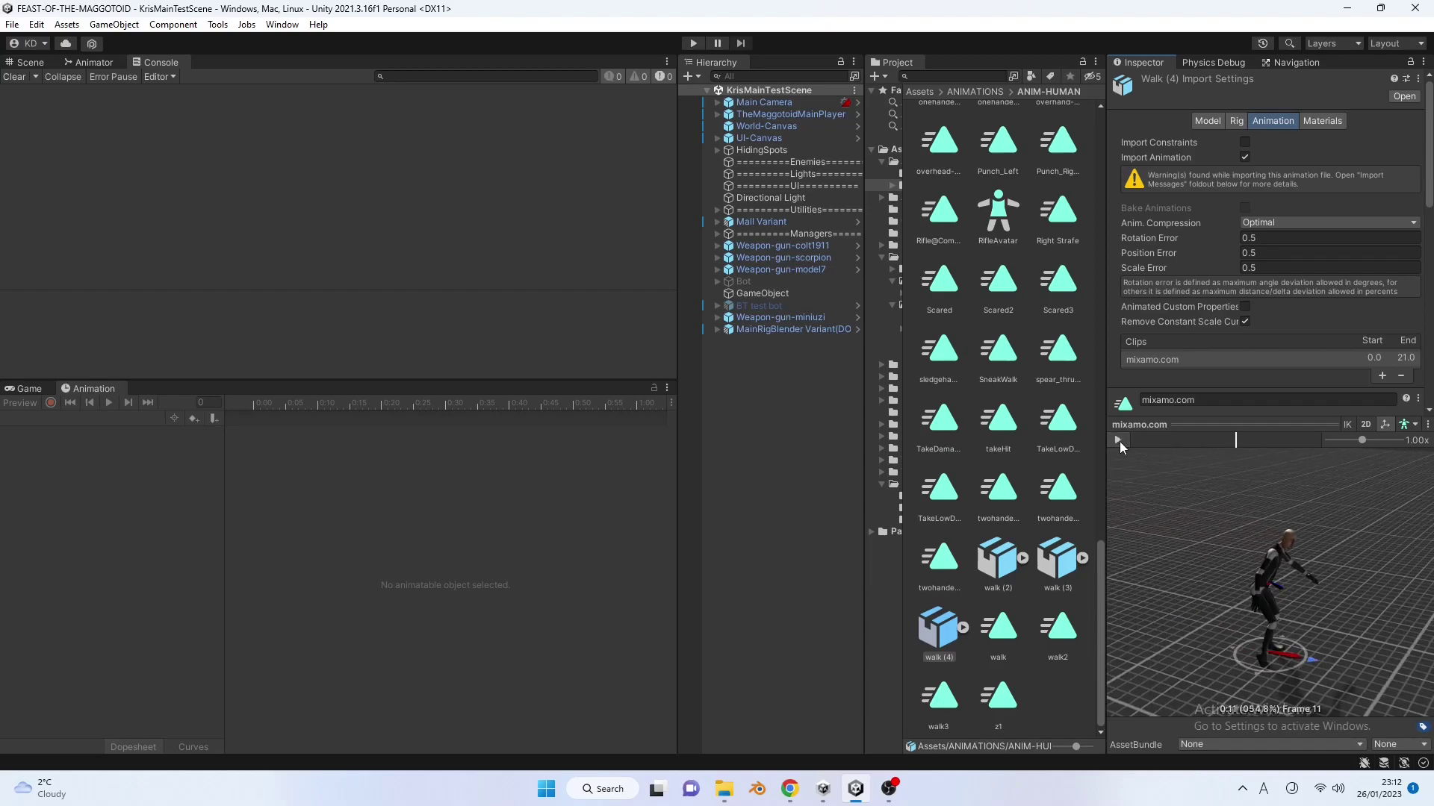
# Set the walk (4) rig's animation type to Humanoid and apply the rig settings.
pyautogui.click(1214, 123)
pyautogui.click(1237, 124)
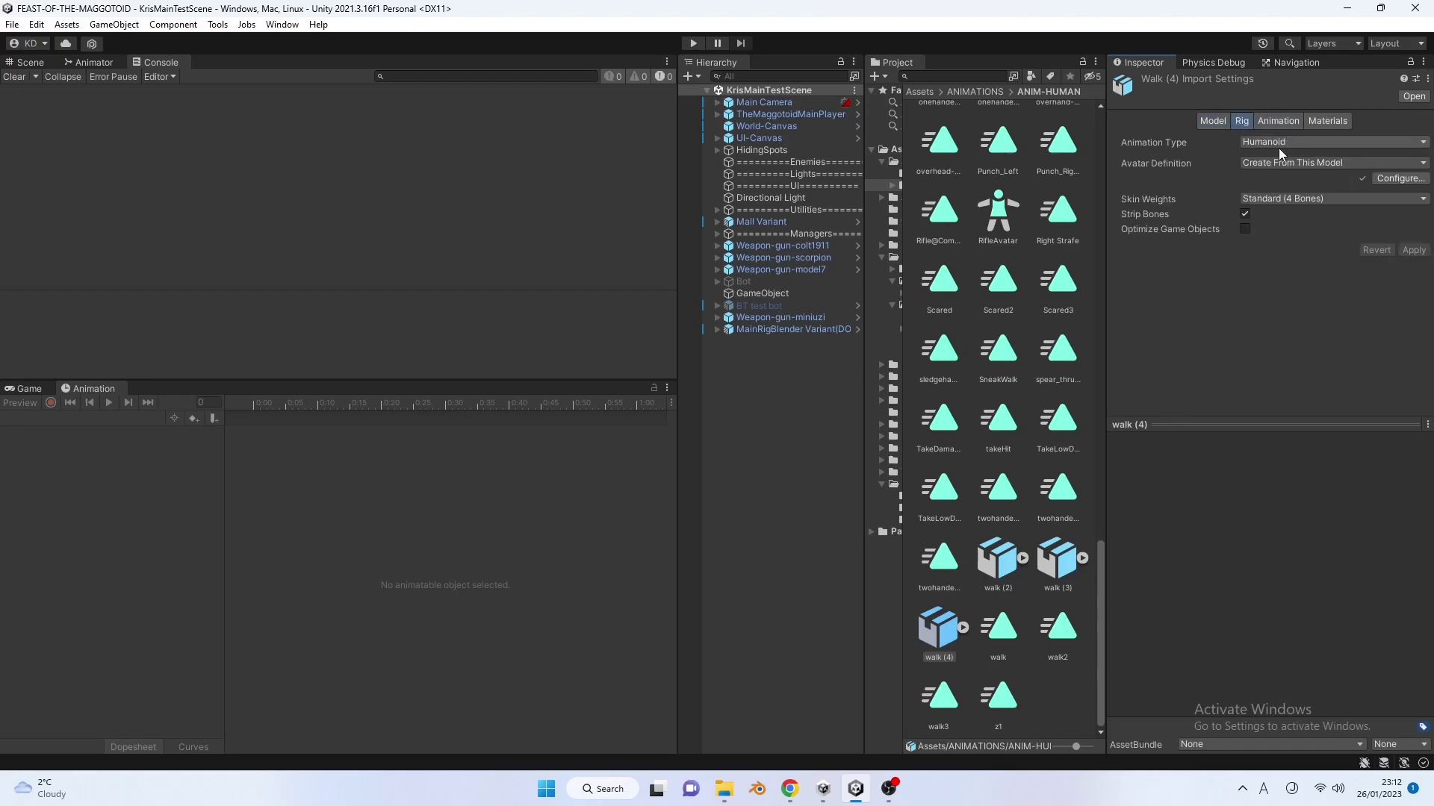
pyautogui.click(1275, 142)
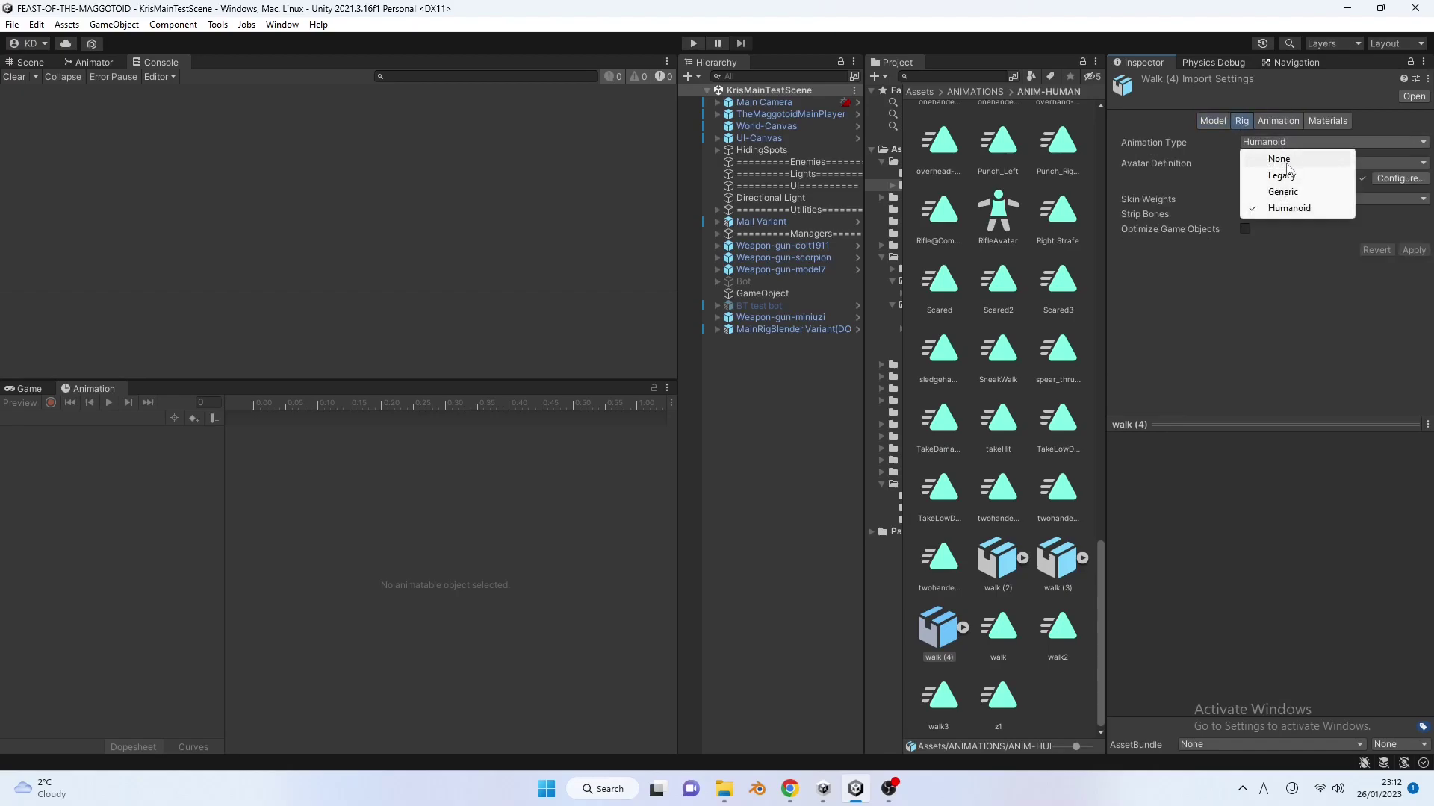
pyautogui.click(1279, 159)
pyautogui.click(1279, 142)
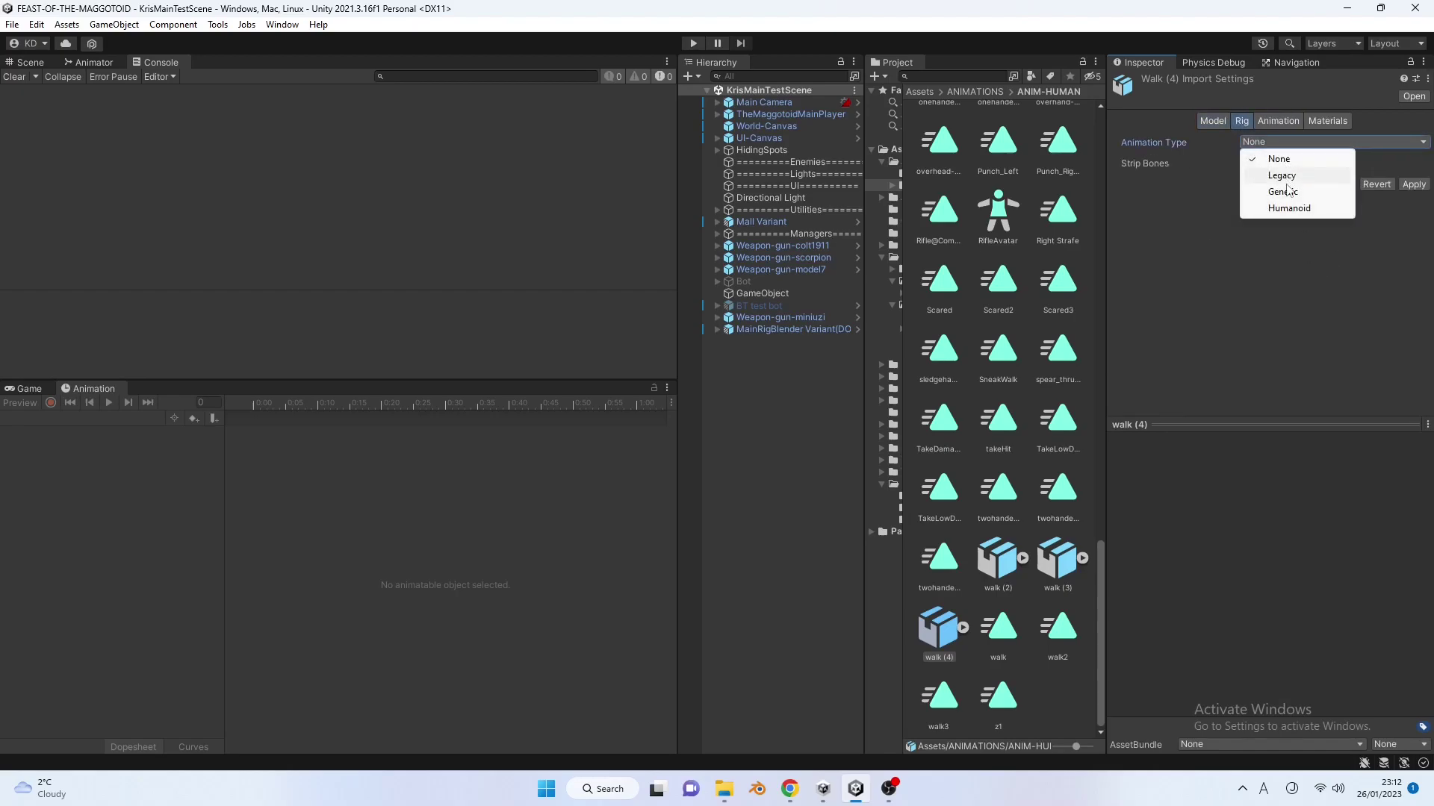
pyautogui.click(1322, 205)
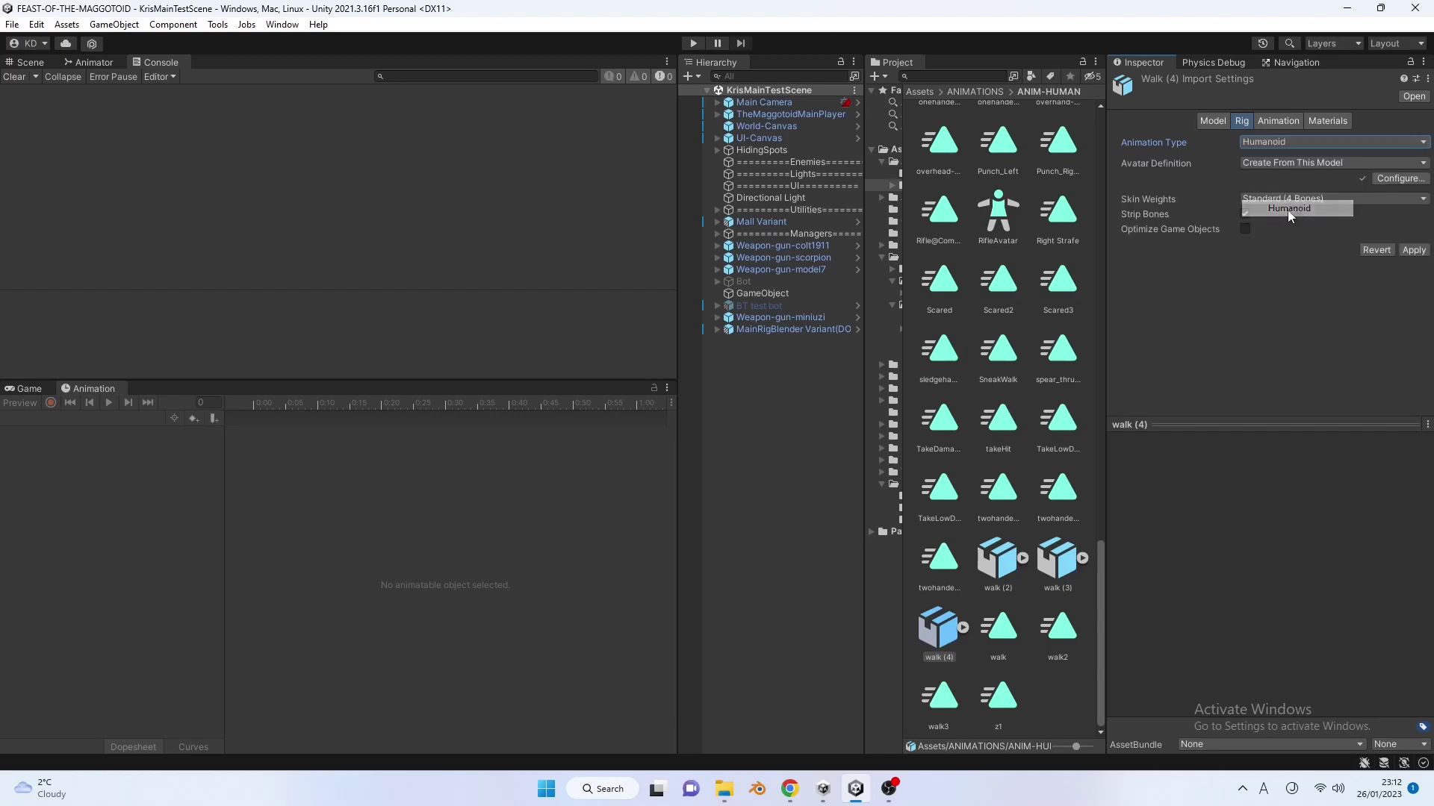
pyautogui.click(1412, 249)
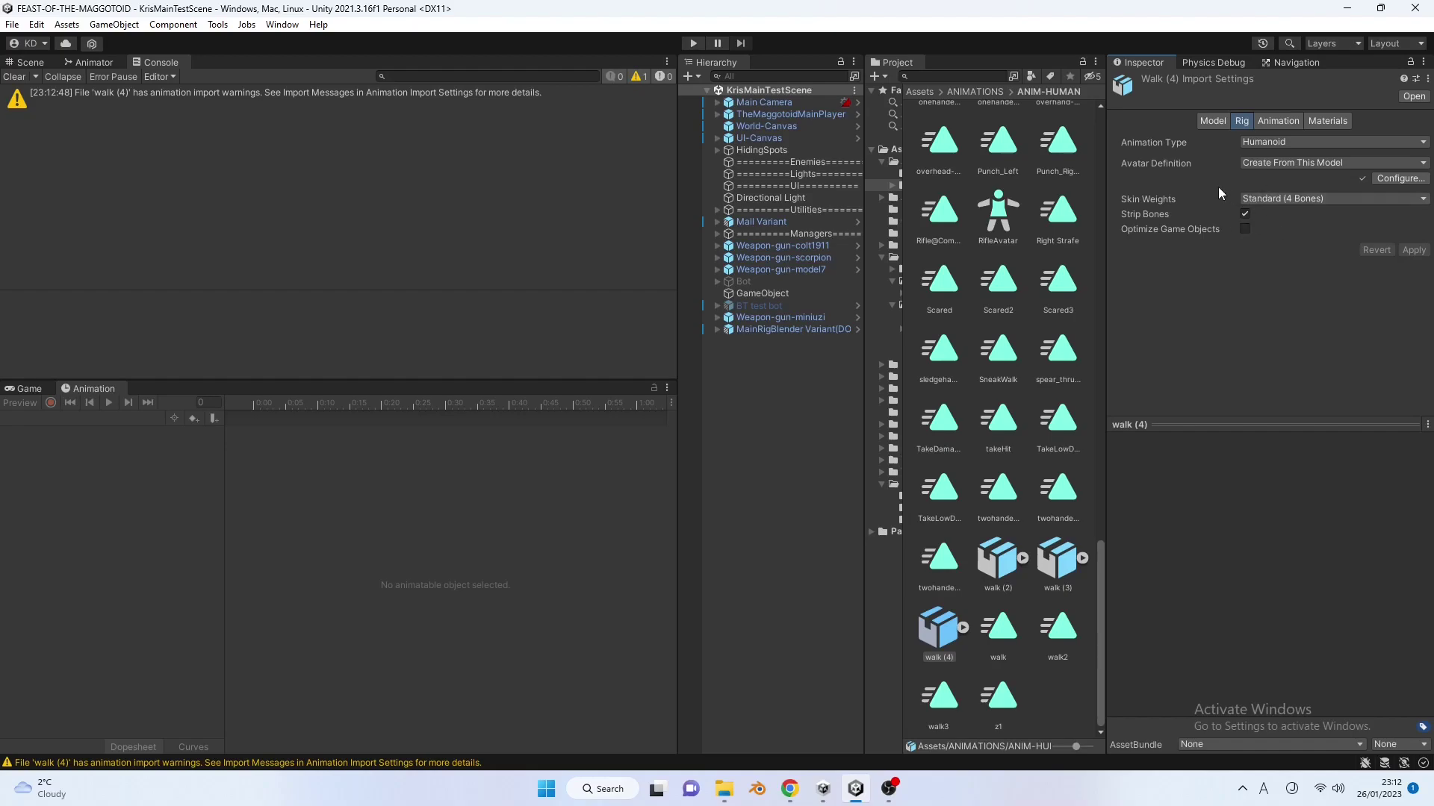
# Look over the model settings of walk (4) and replay its mixamo.com clip in the preview.
pyautogui.click(1219, 122)
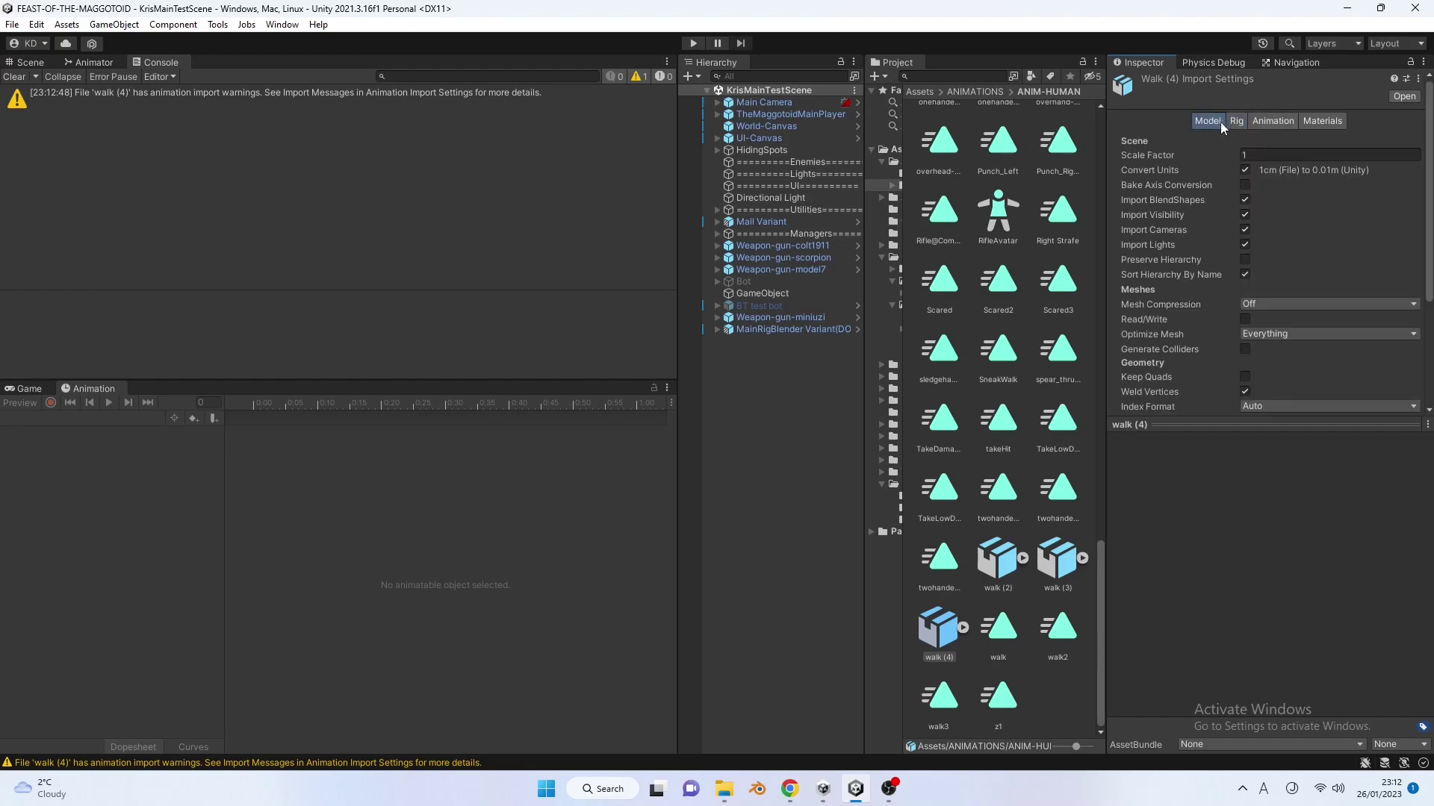
pyautogui.click(1270, 121)
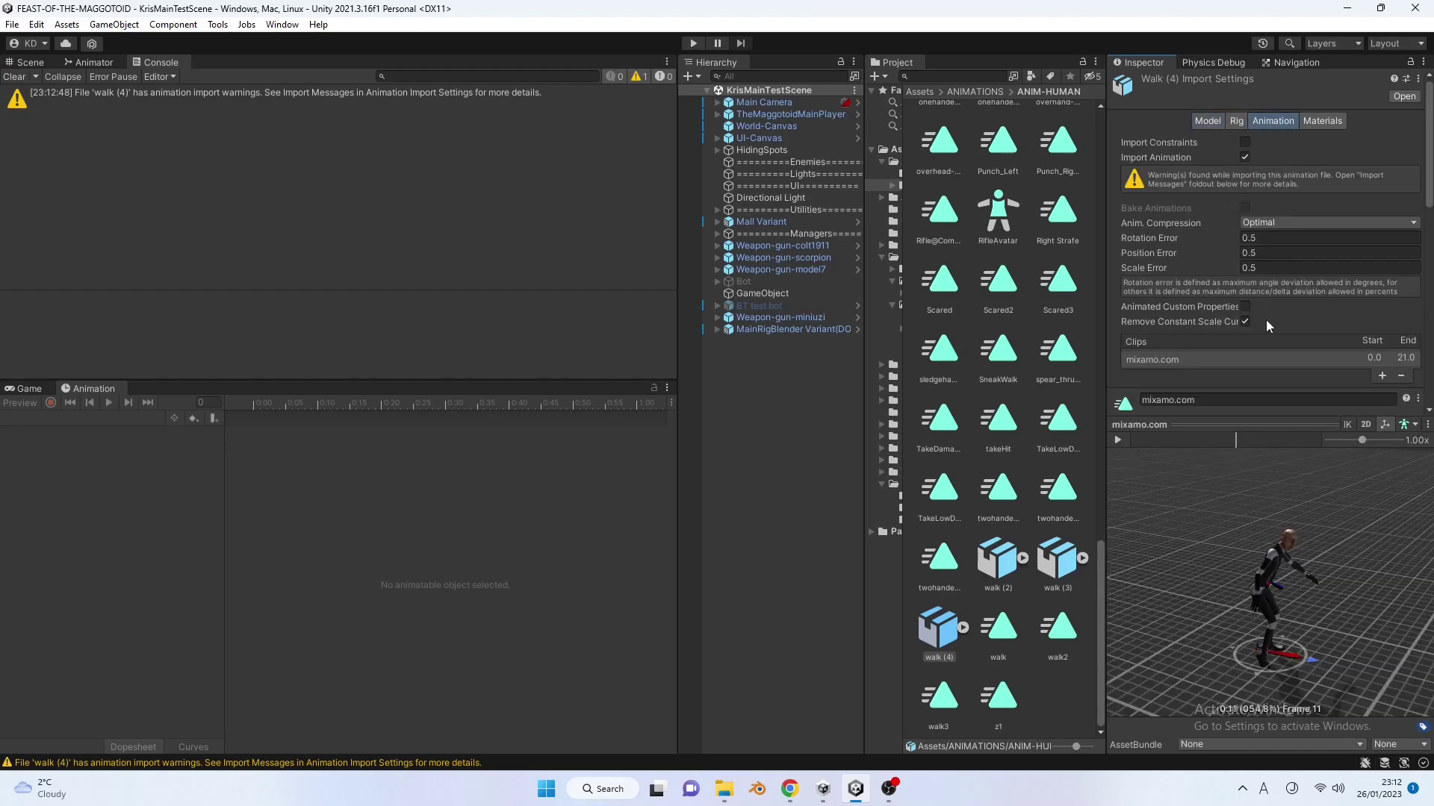
pyautogui.click(1127, 439)
pyautogui.click(1127, 439)
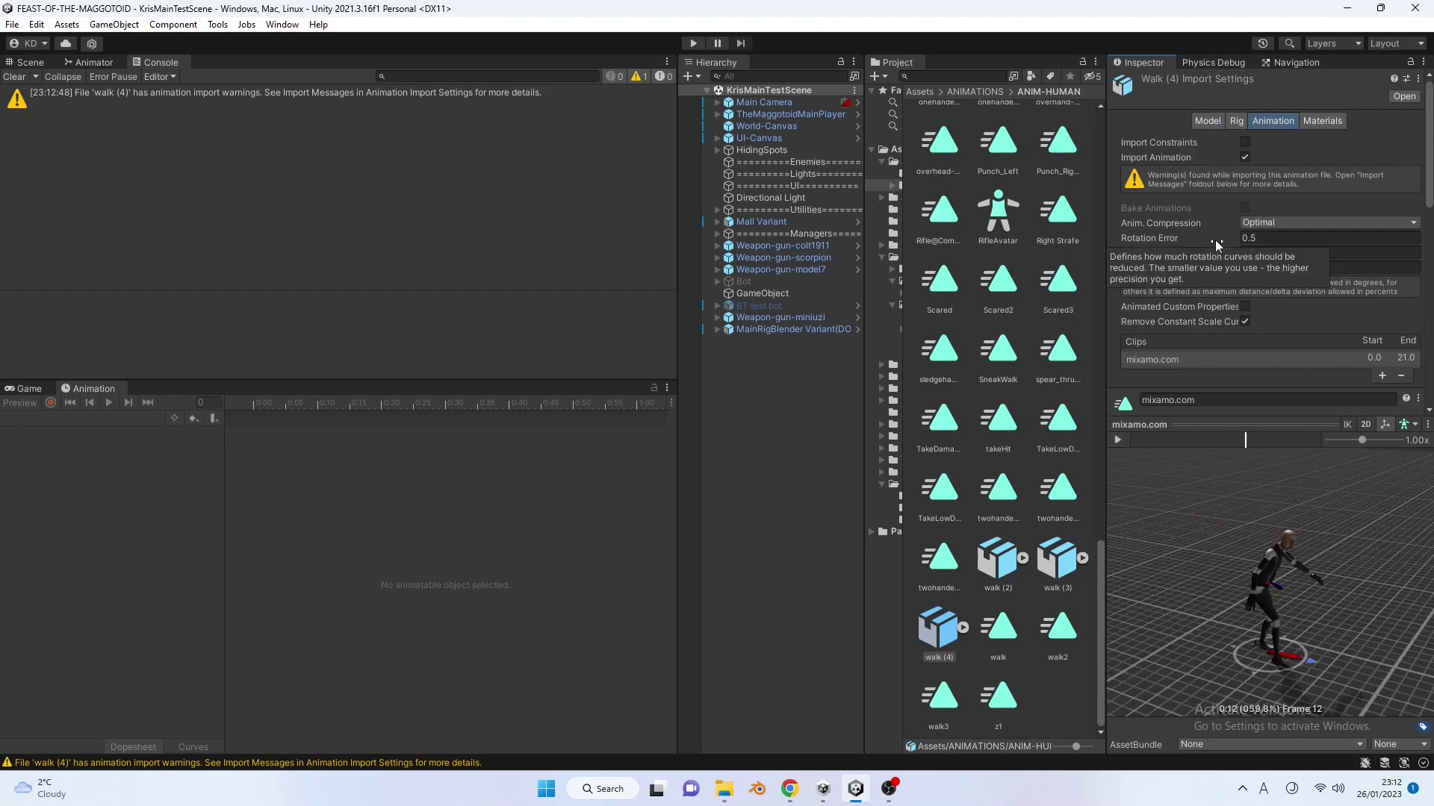
# Bake the clip's root rotation, Y position and XZ position into the pose, base rotation and XZ on Original, and preview the motion.
pyautogui.scroll(-8, 1216, 243)
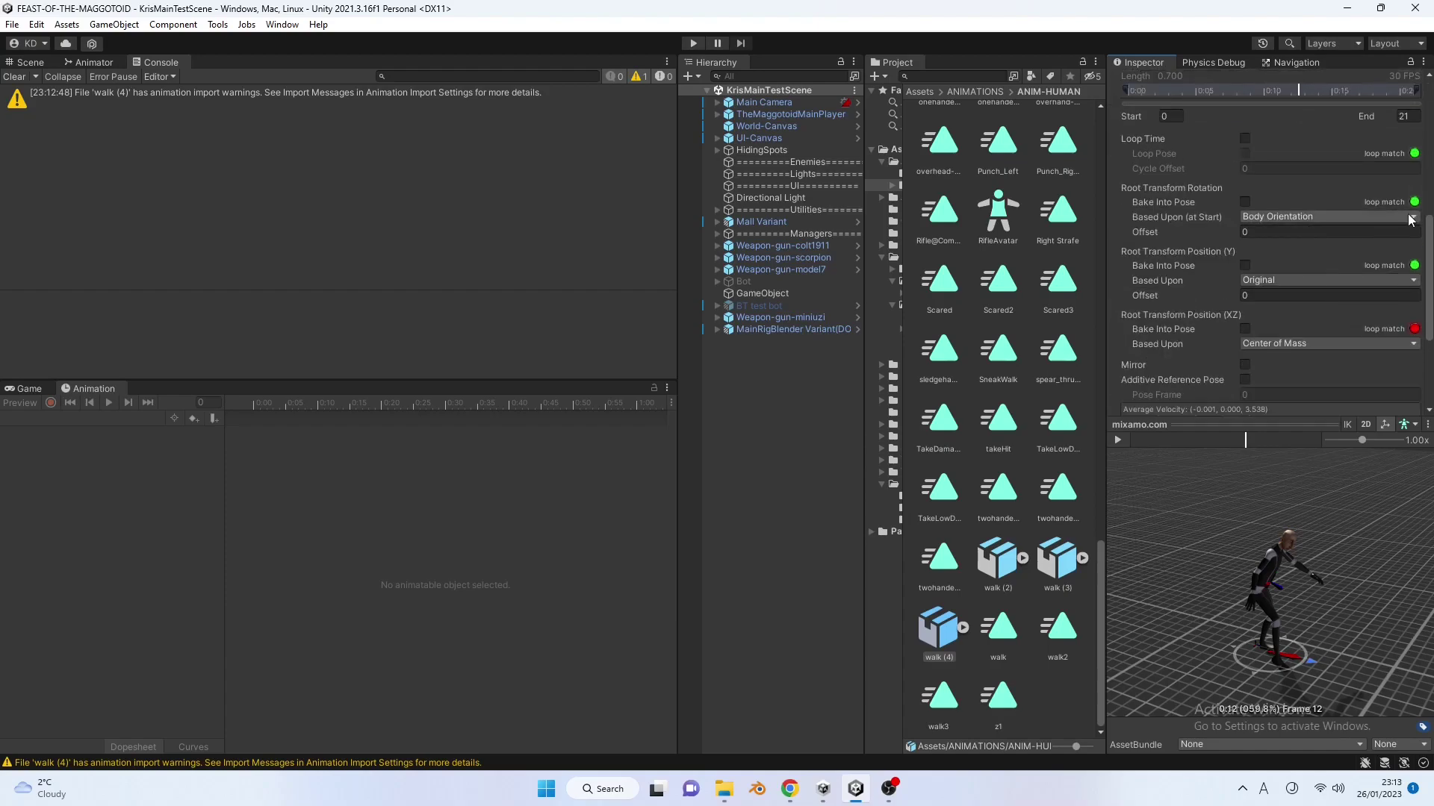
pyautogui.click(1244, 201)
pyautogui.click(1244, 265)
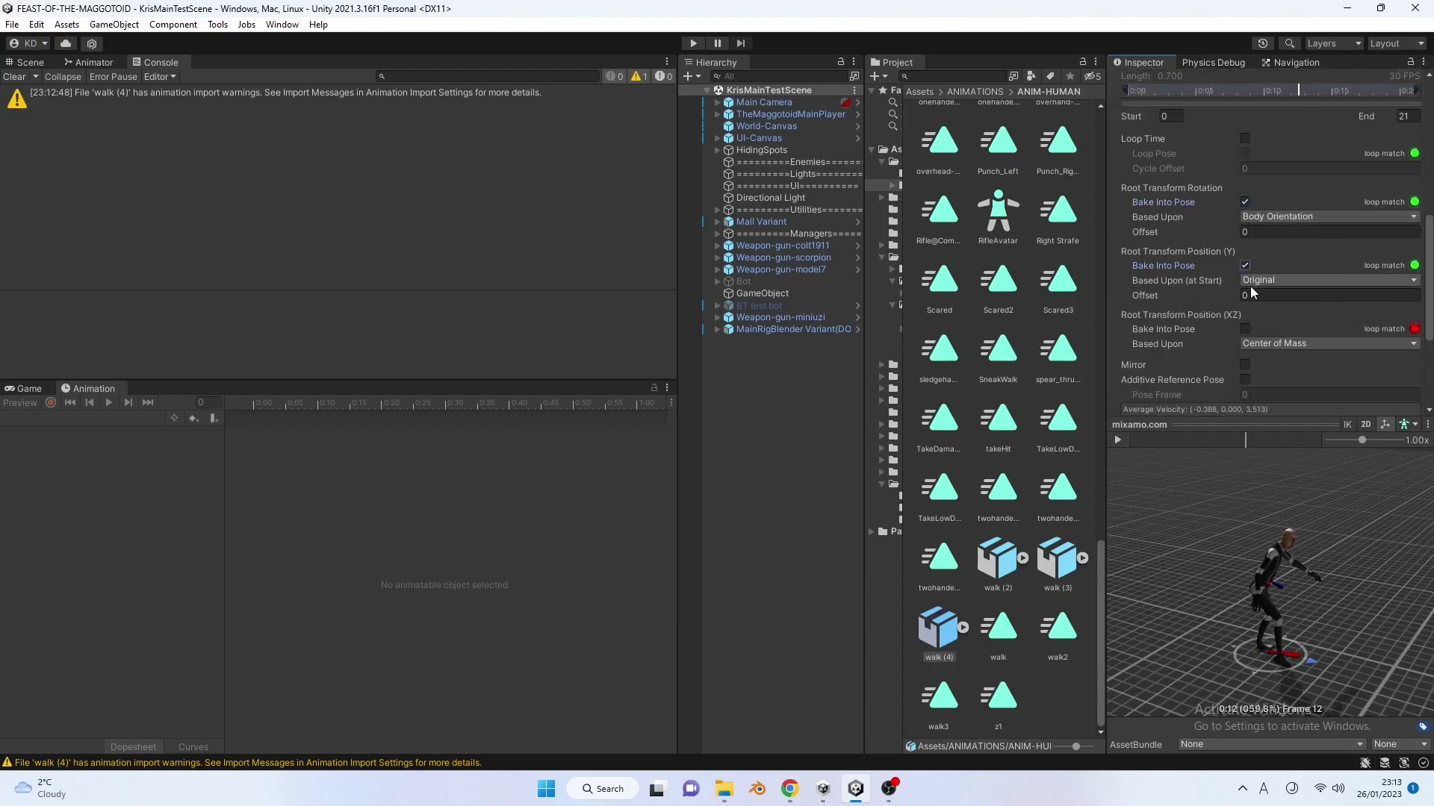
pyautogui.click(1244, 329)
pyautogui.click(1269, 343)
pyautogui.click(1270, 359)
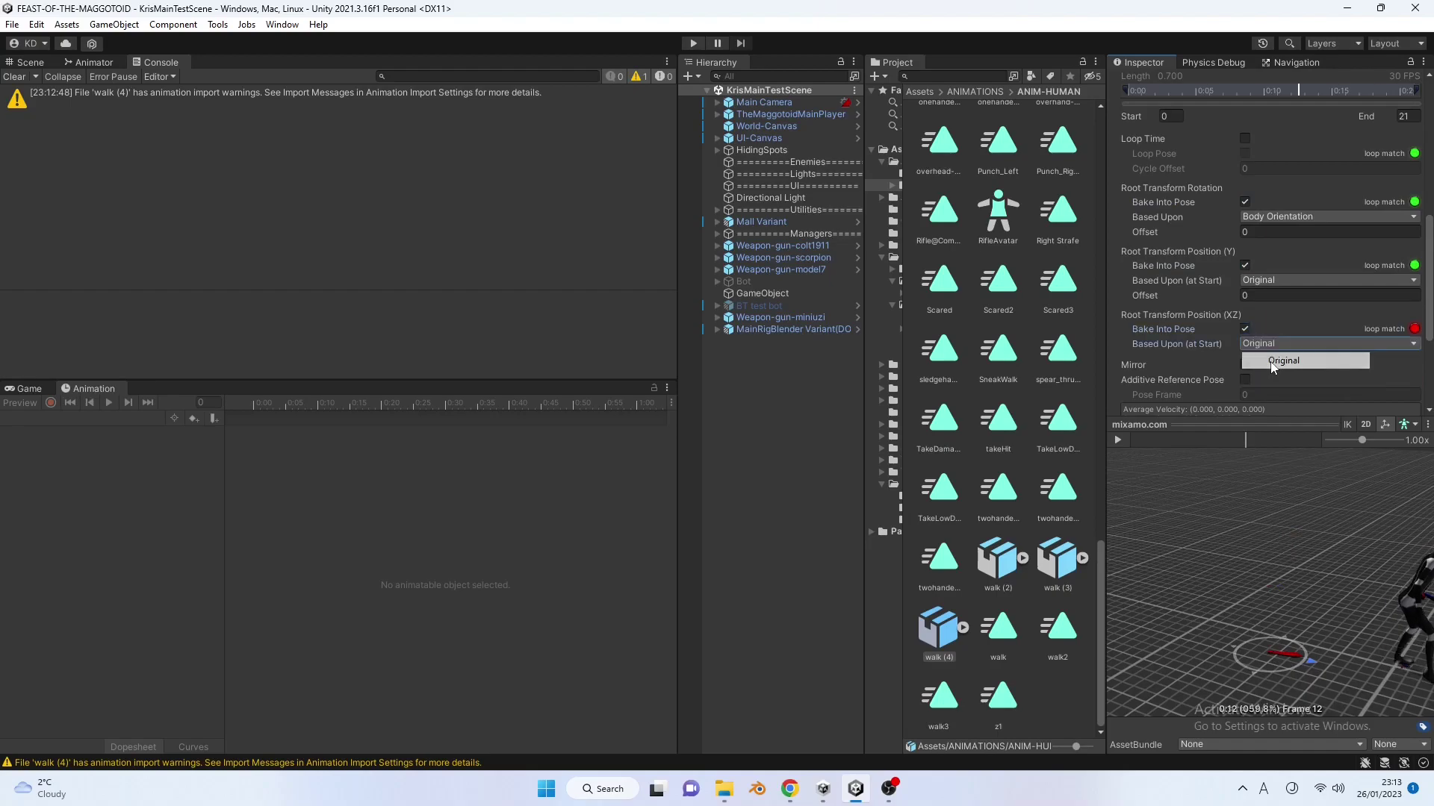
pyautogui.click(1314, 217)
pyautogui.click(1284, 228)
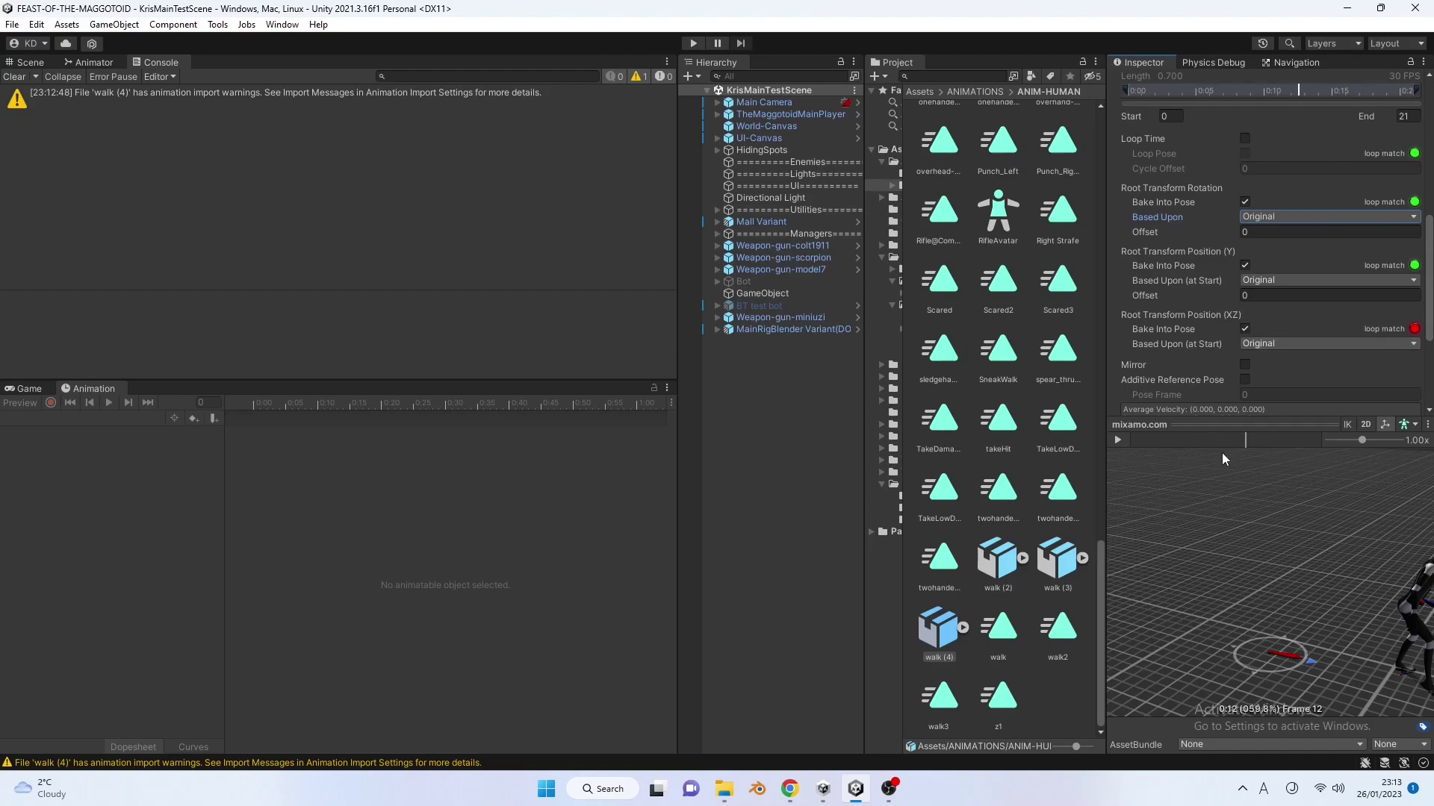
pyautogui.click(1121, 441)
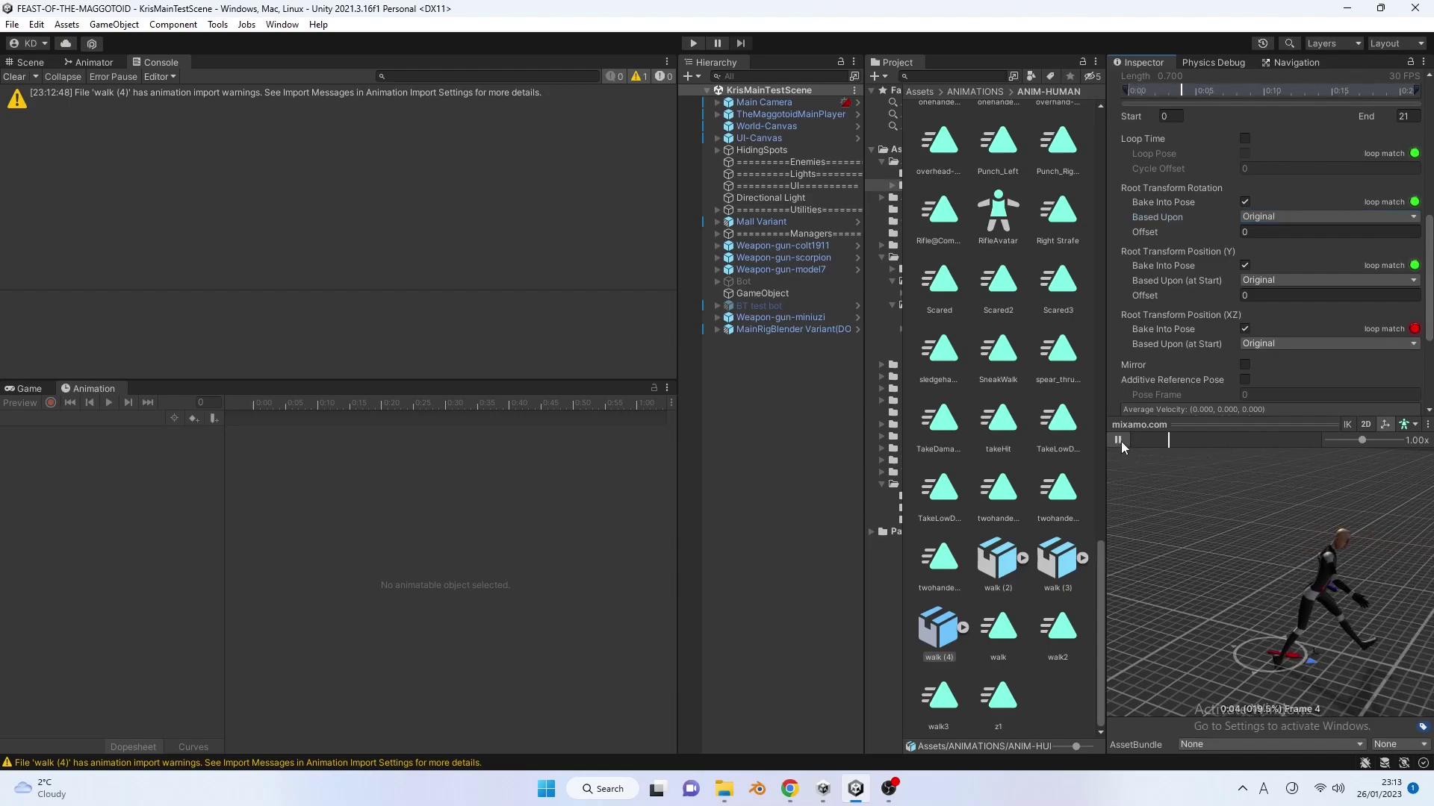
pyautogui.click(1120, 441)
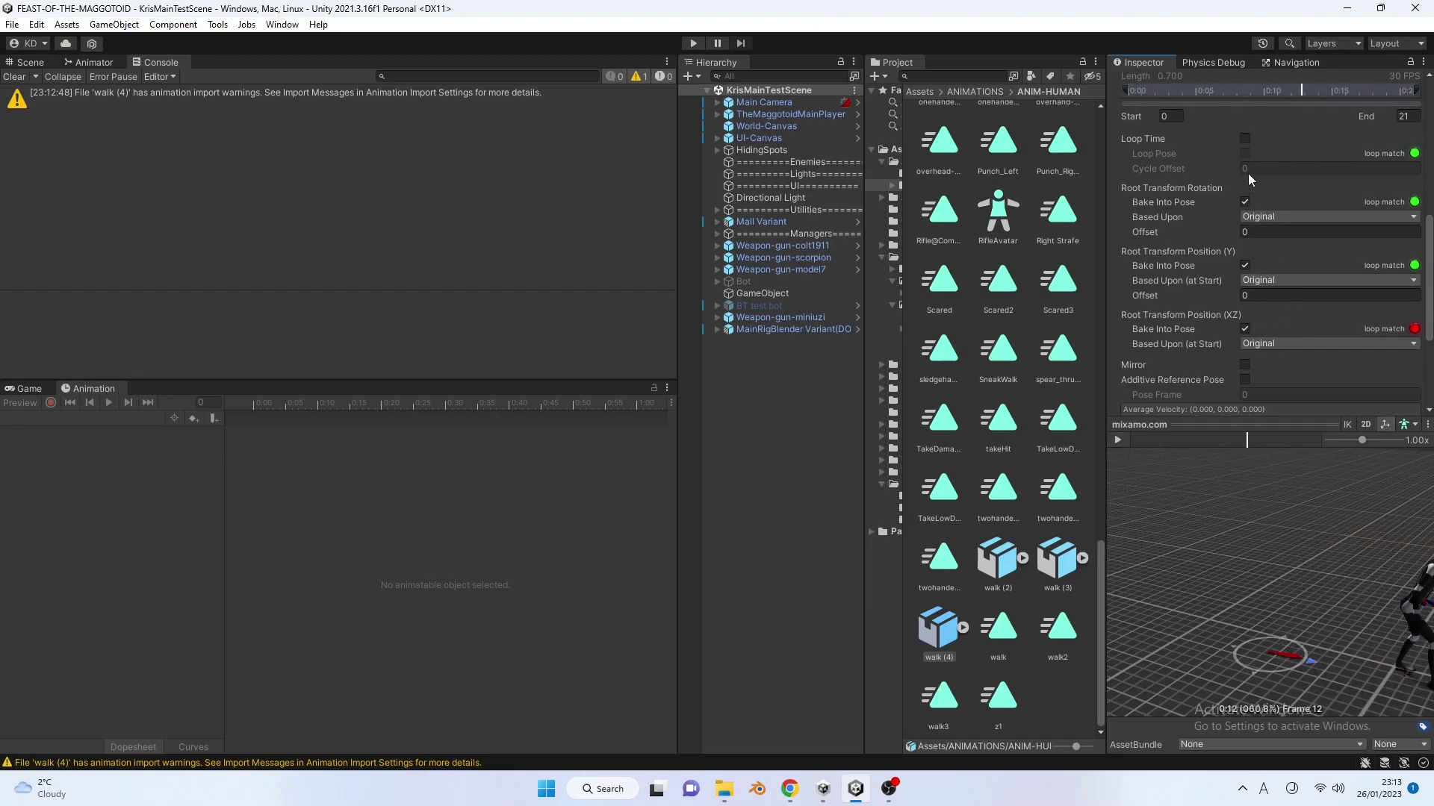
# Enable Loop Time and Loop Pose for the mixamo.com clip and preview the looping motion.
pyautogui.click(1244, 139)
pyautogui.click(1245, 153)
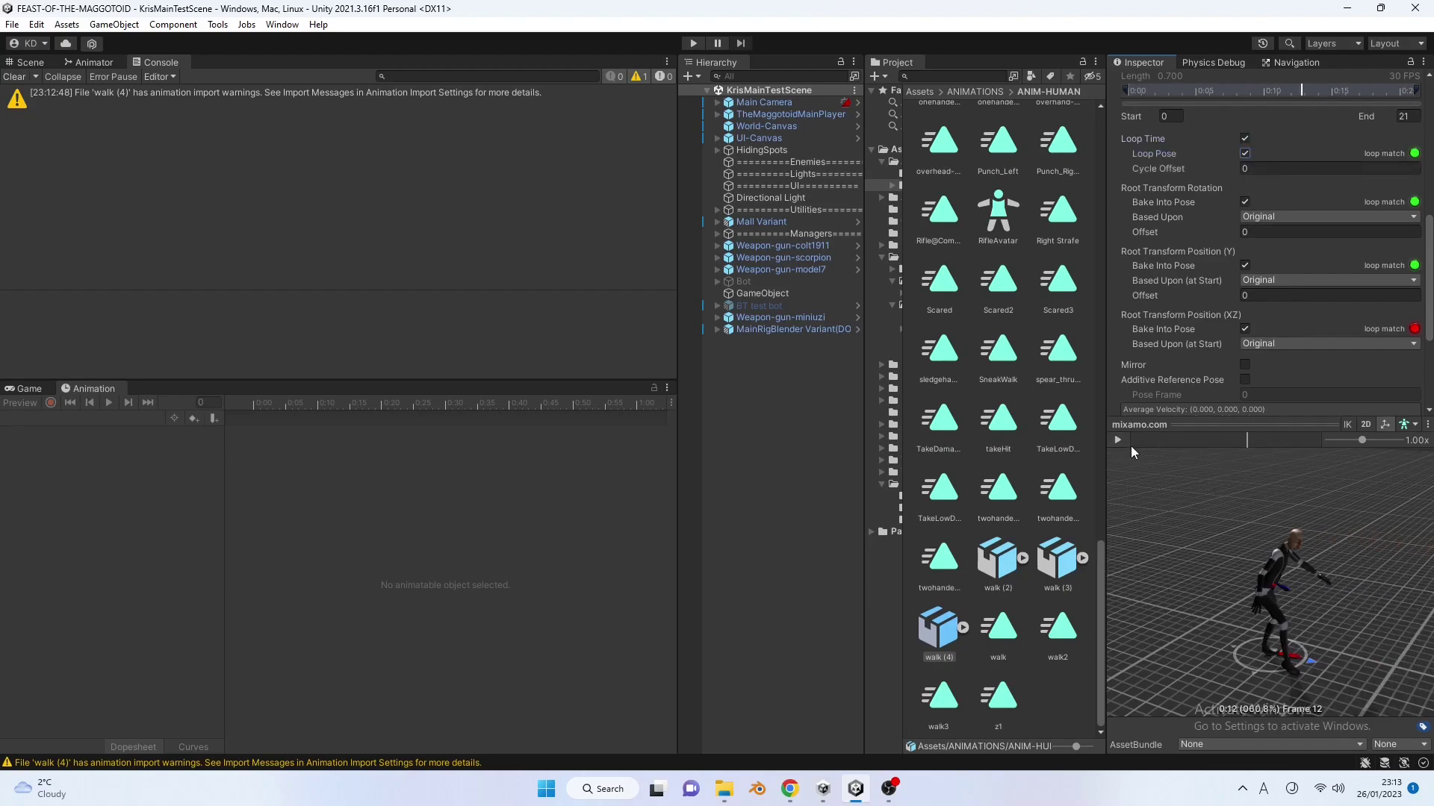
pyautogui.click(1127, 438)
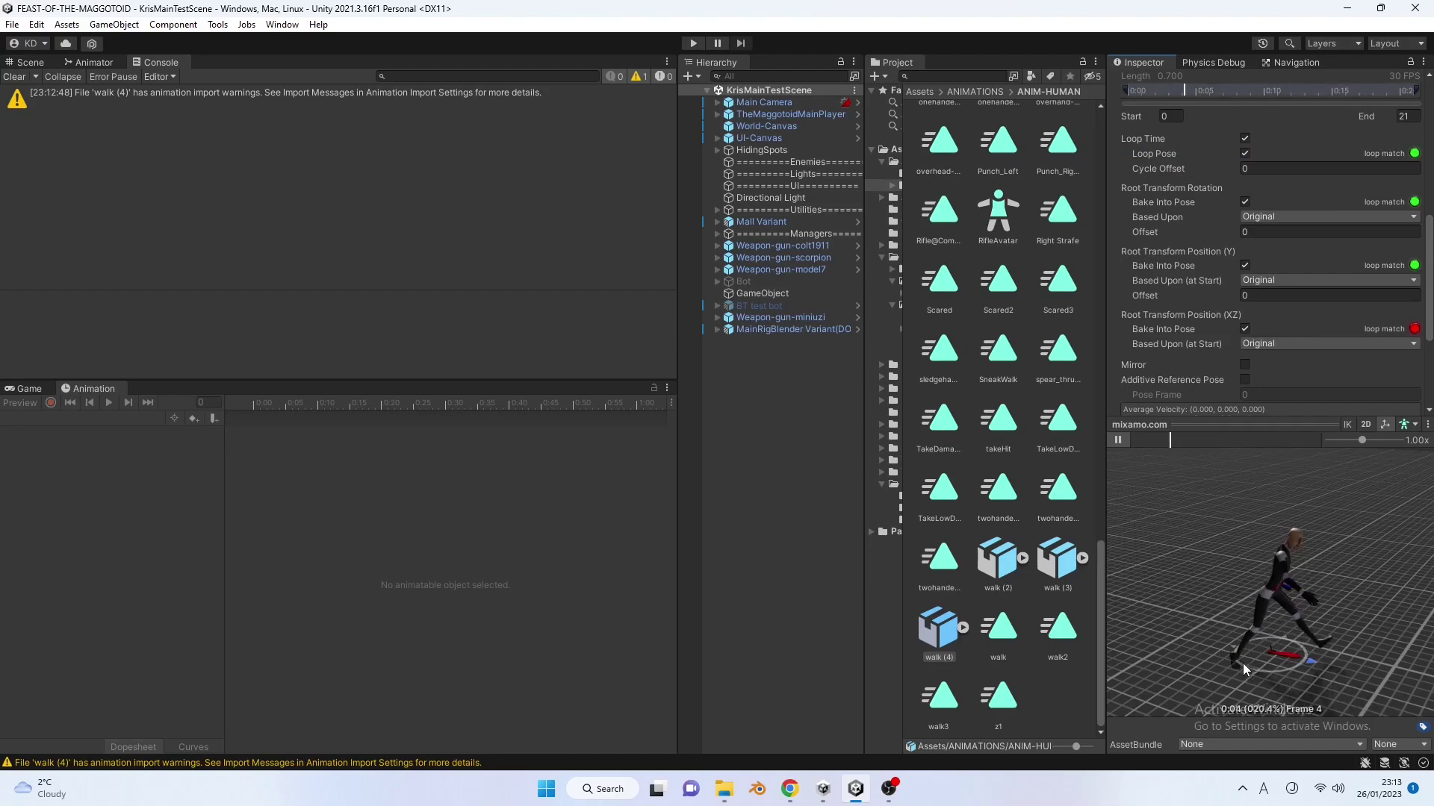
pyautogui.click(1119, 440)
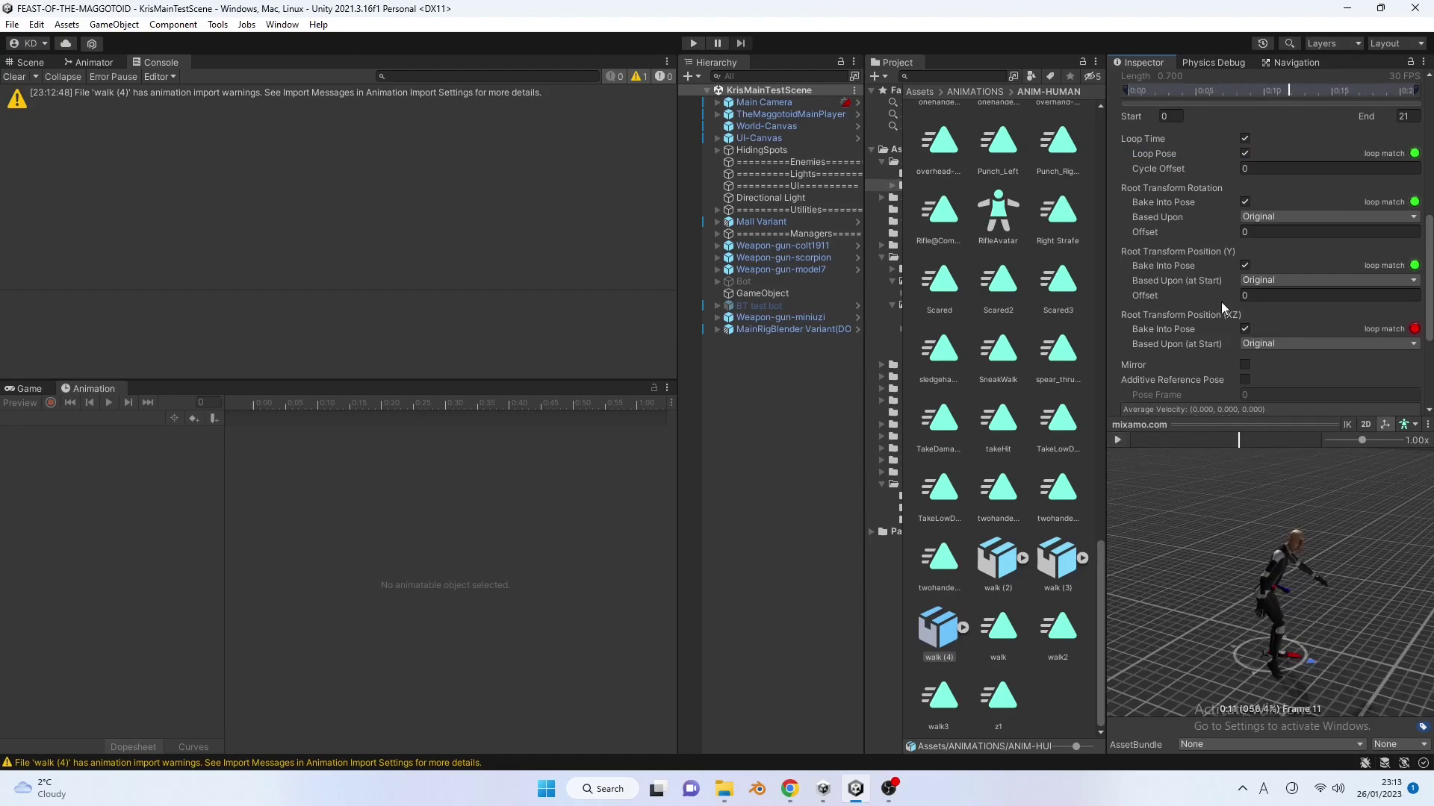
# Expand the clip's Mask settings to show the Humanoid body diagram.
pyautogui.scroll(-5, 1251, 281)
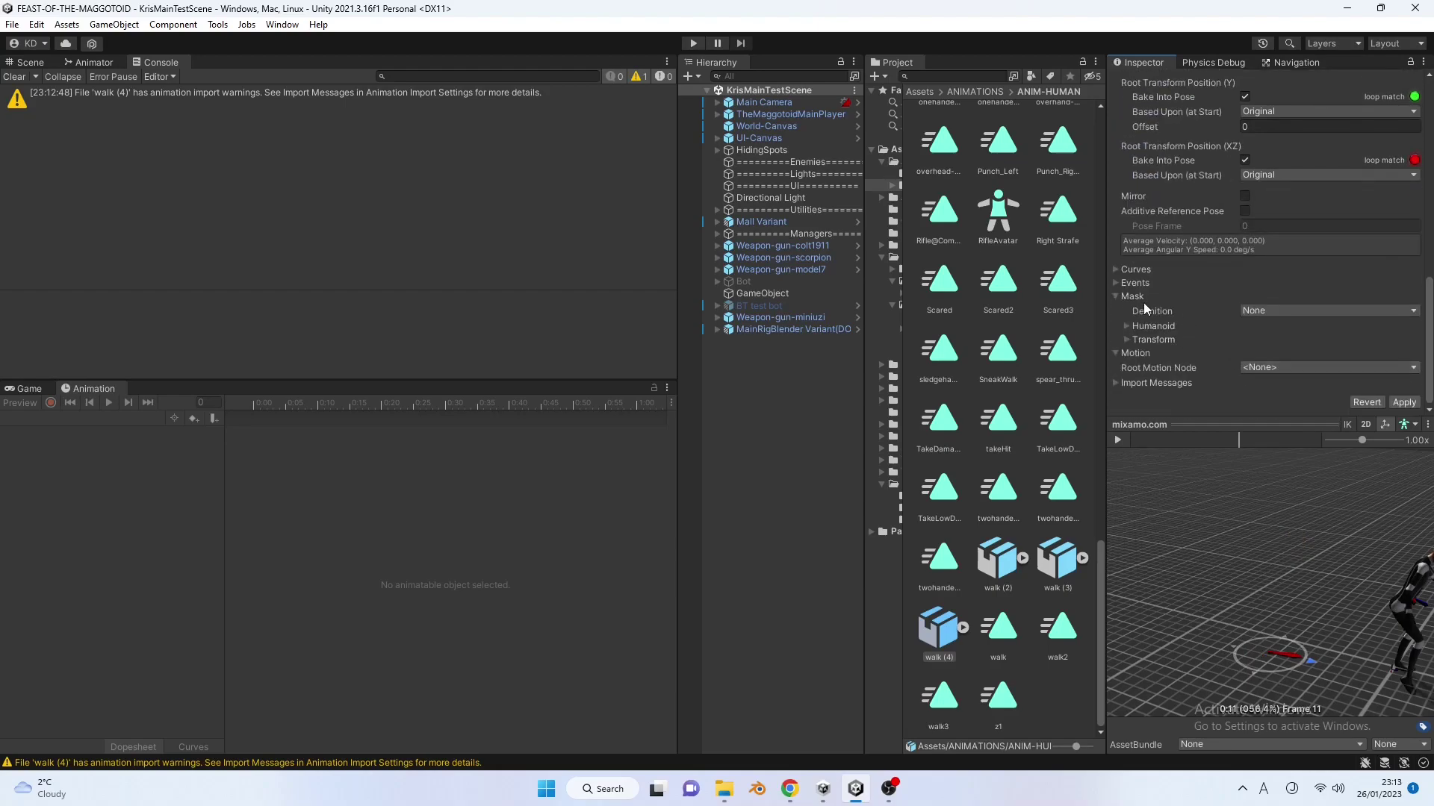
pyautogui.click(1122, 297)
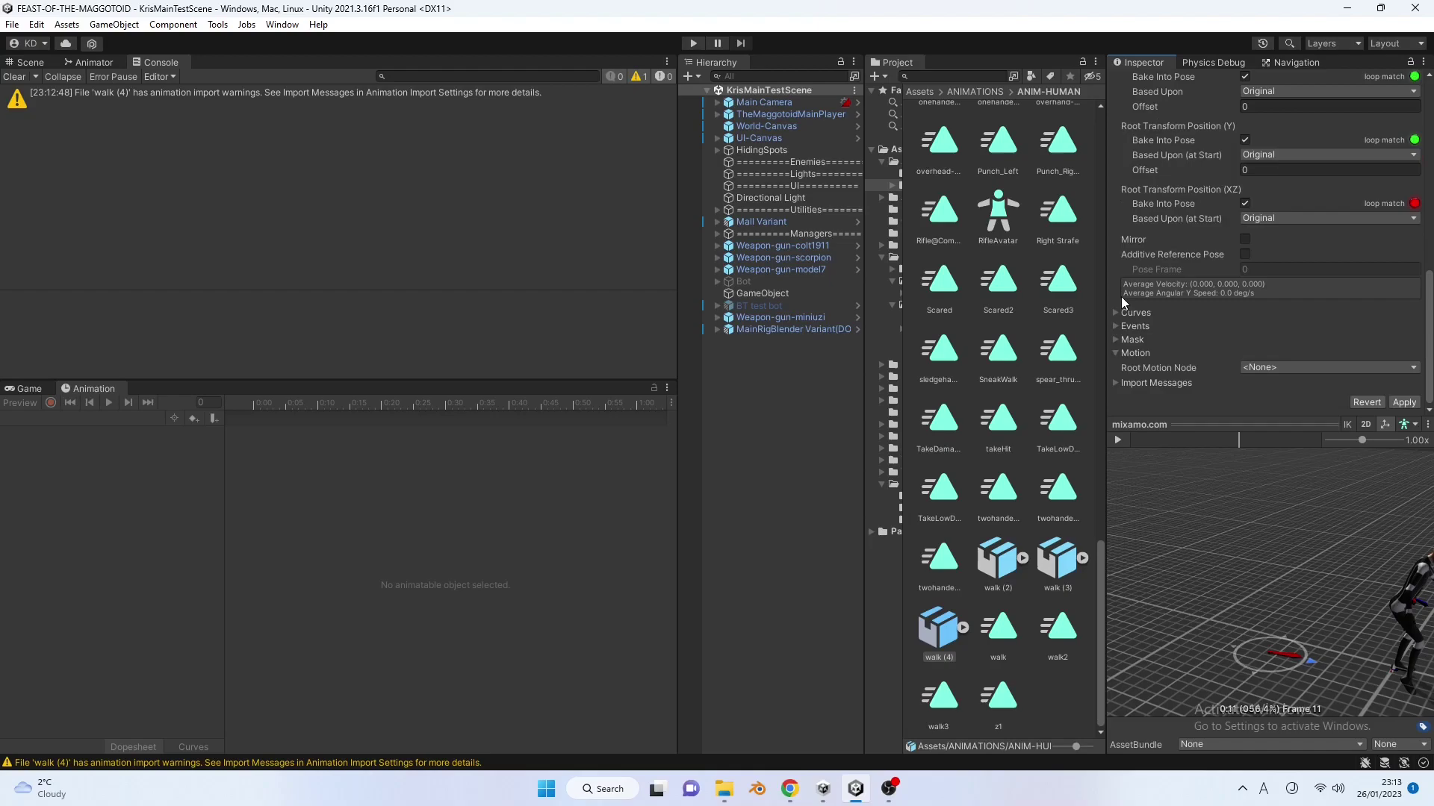
pyautogui.click(1115, 339)
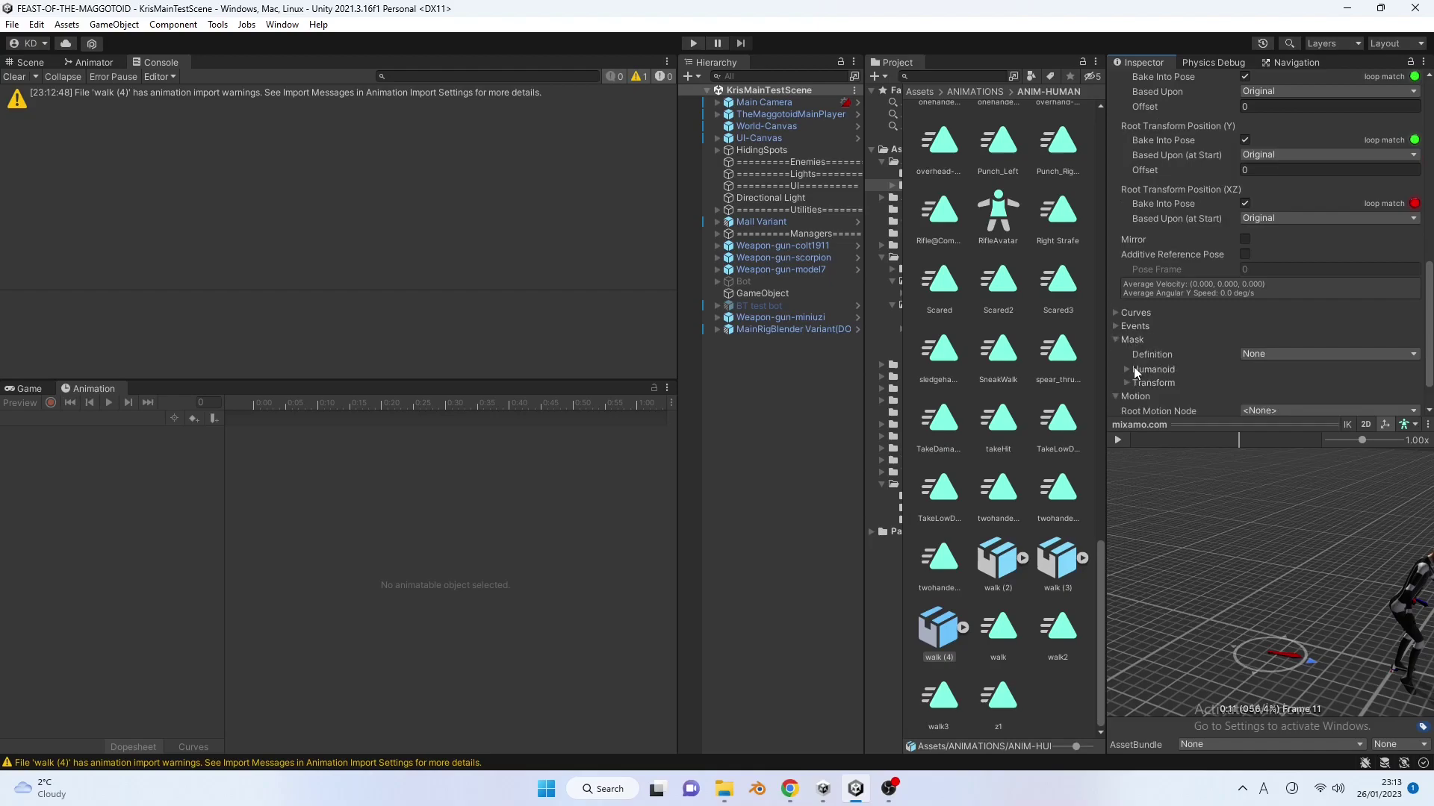
pyautogui.click(1146, 371)
pyautogui.scroll(-6, 1173, 400)
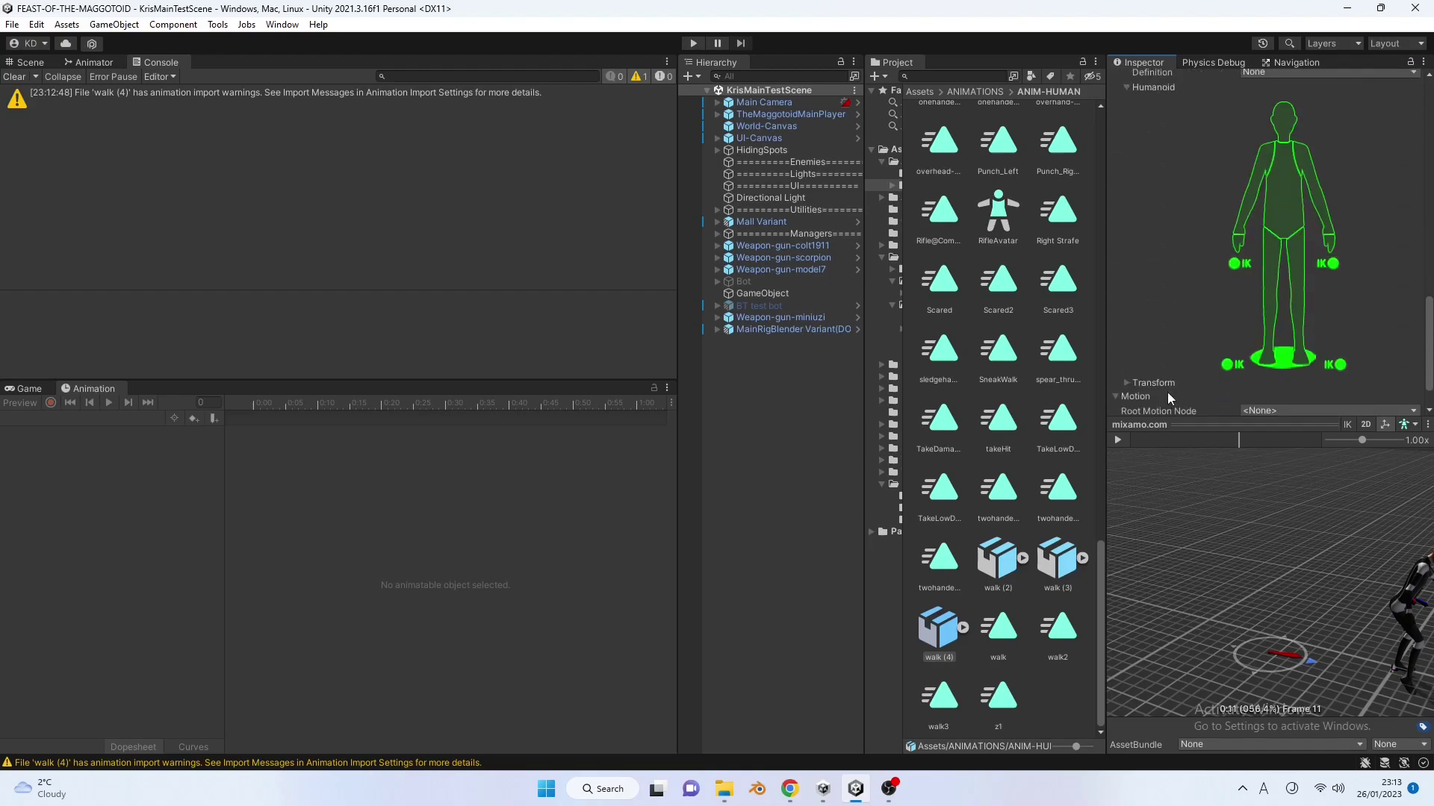
# Play the clip preview and try excluding and re-including one arm, the torso, each leg and the root in the Humanoid mask.
pyautogui.click(1118, 440)
pyautogui.click(1242, 216)
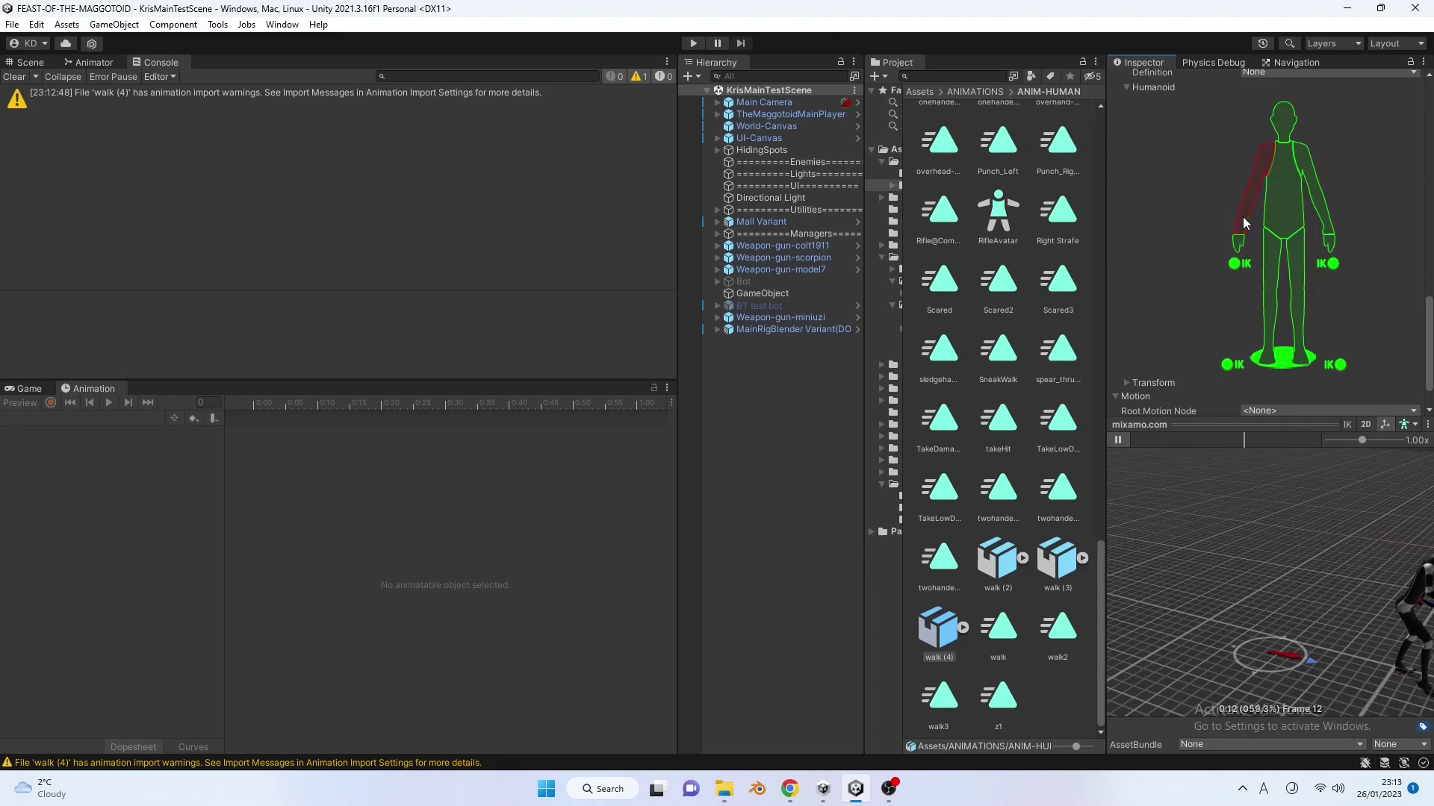
pyautogui.click(1243, 216)
pyautogui.click(1283, 208)
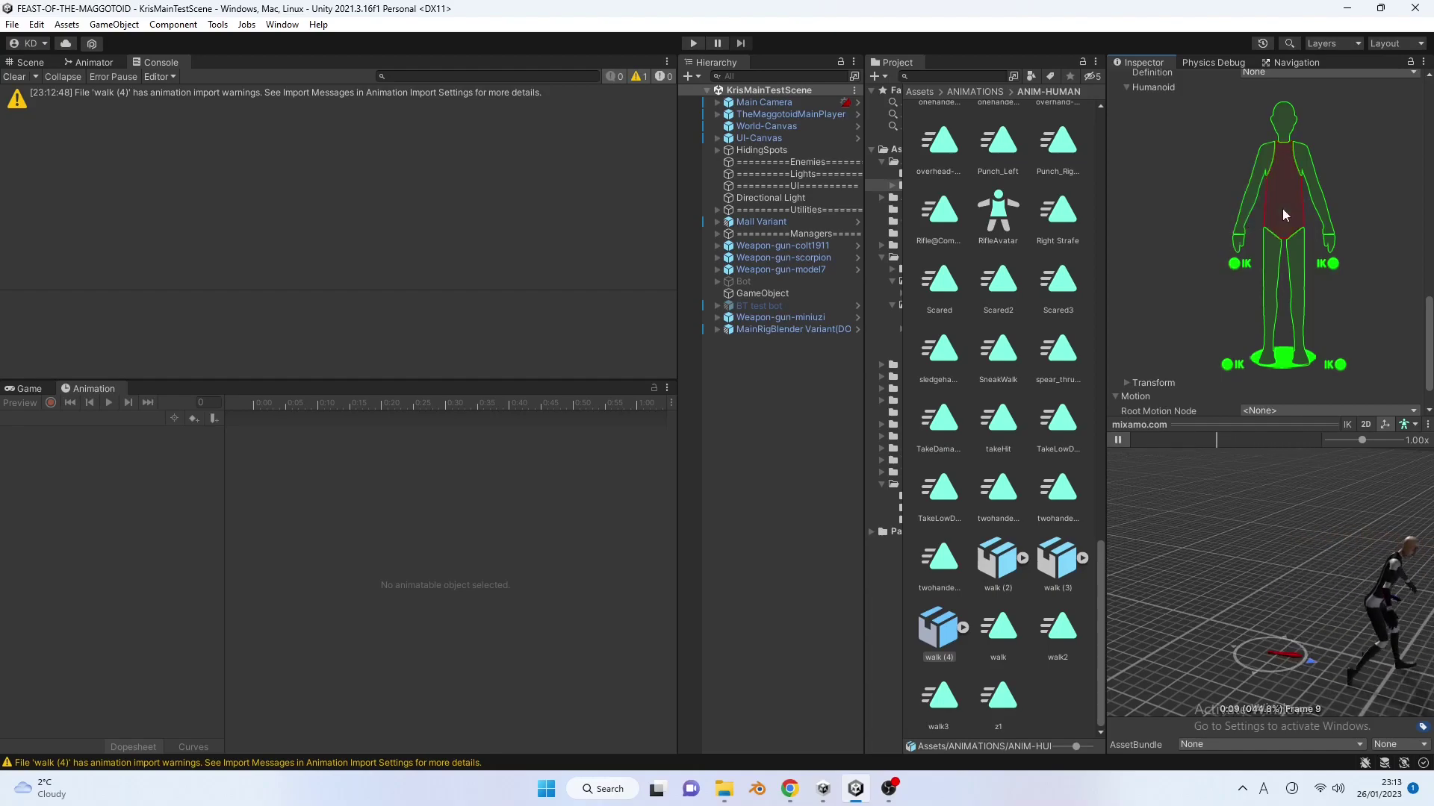
pyautogui.click(1283, 208)
pyautogui.click(1275, 284)
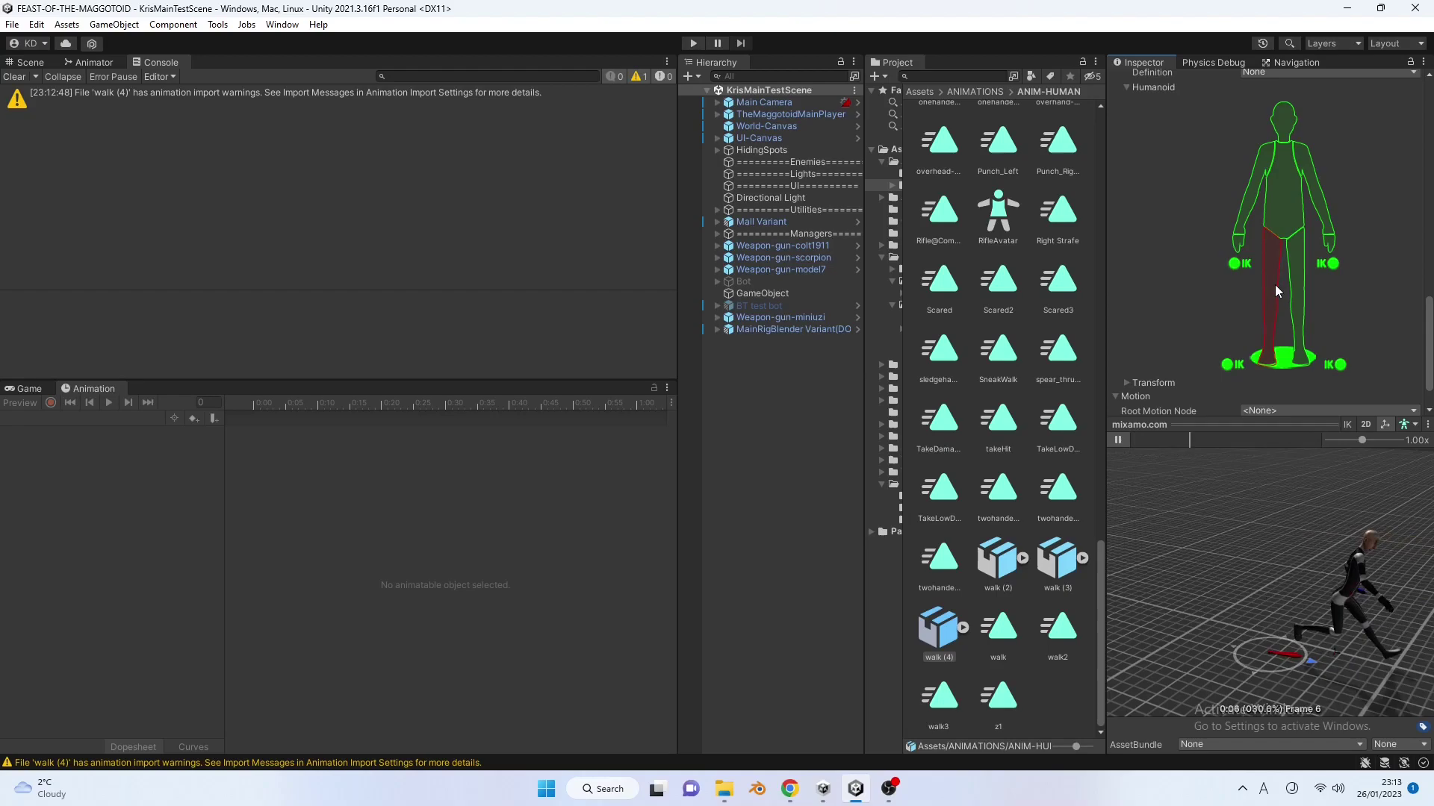
pyautogui.click(1275, 284)
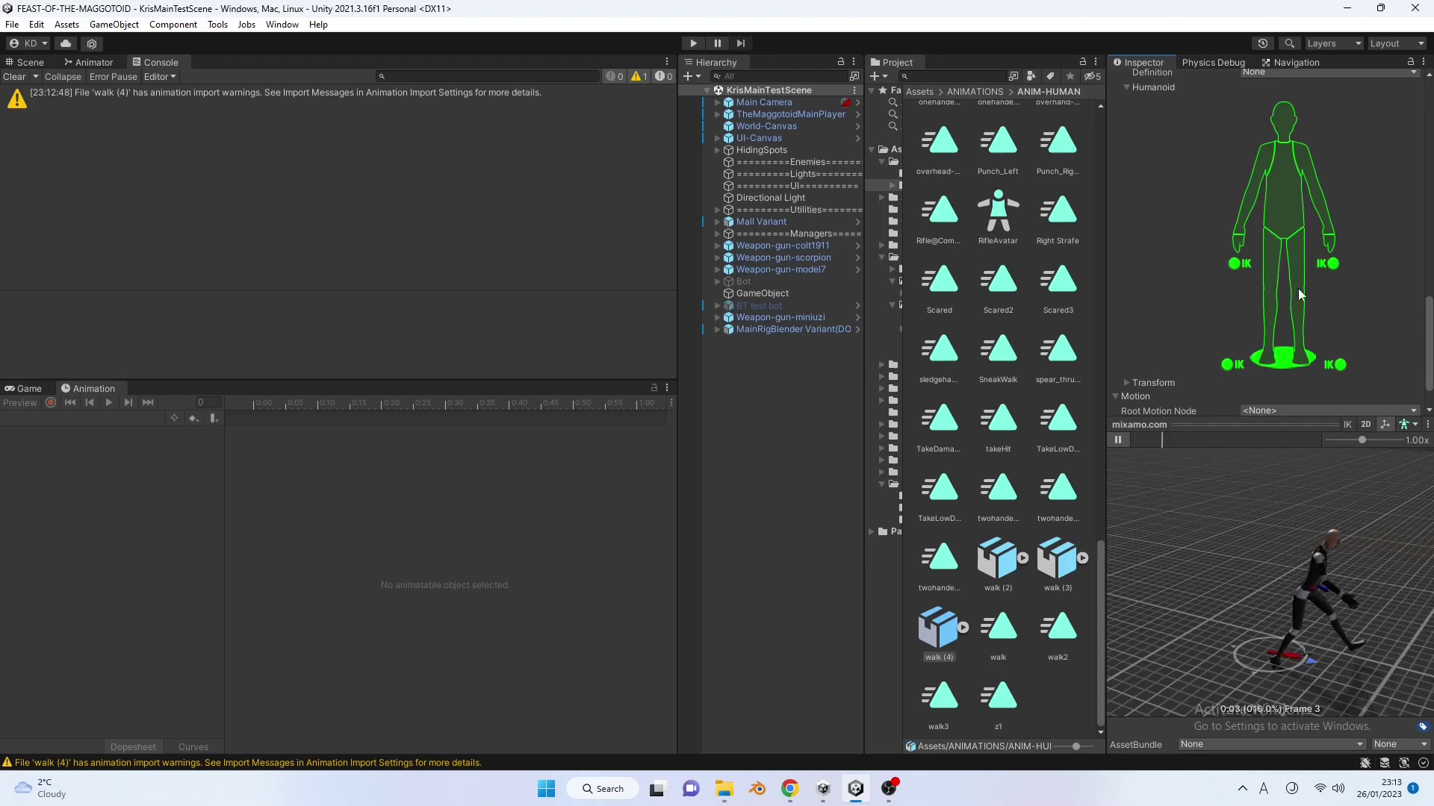
pyautogui.click(1302, 297)
pyautogui.click(1302, 298)
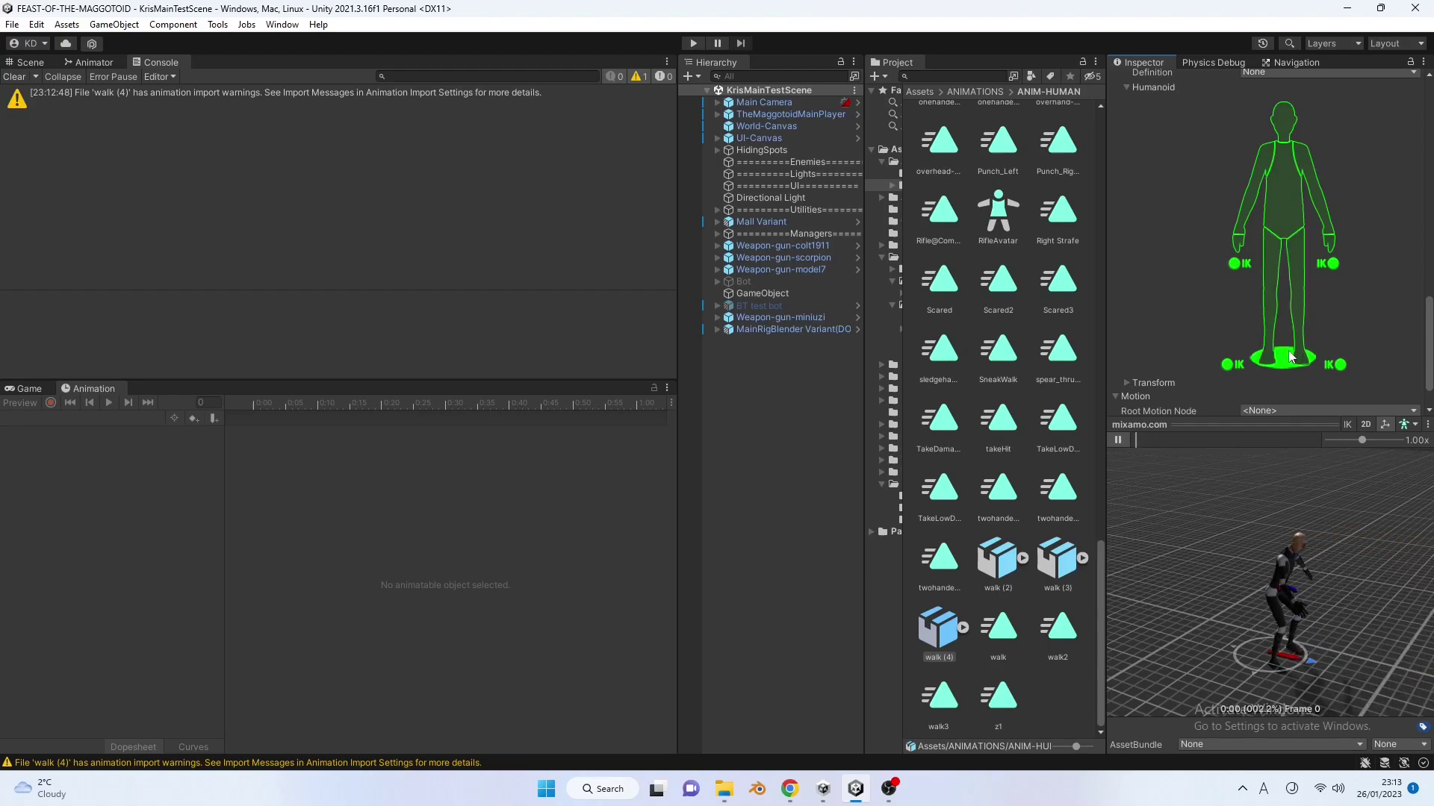
pyautogui.click(1284, 362)
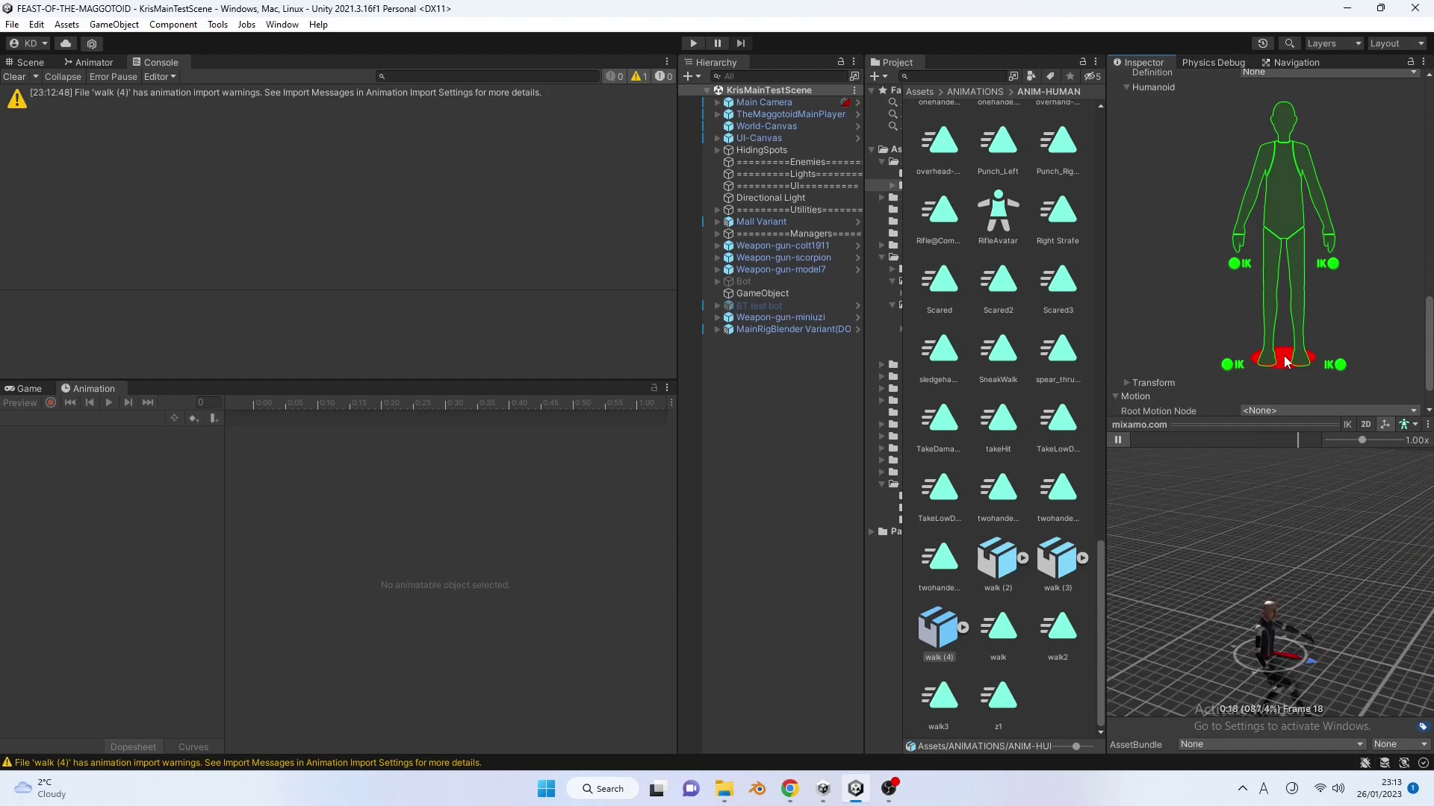
pyautogui.click(1284, 363)
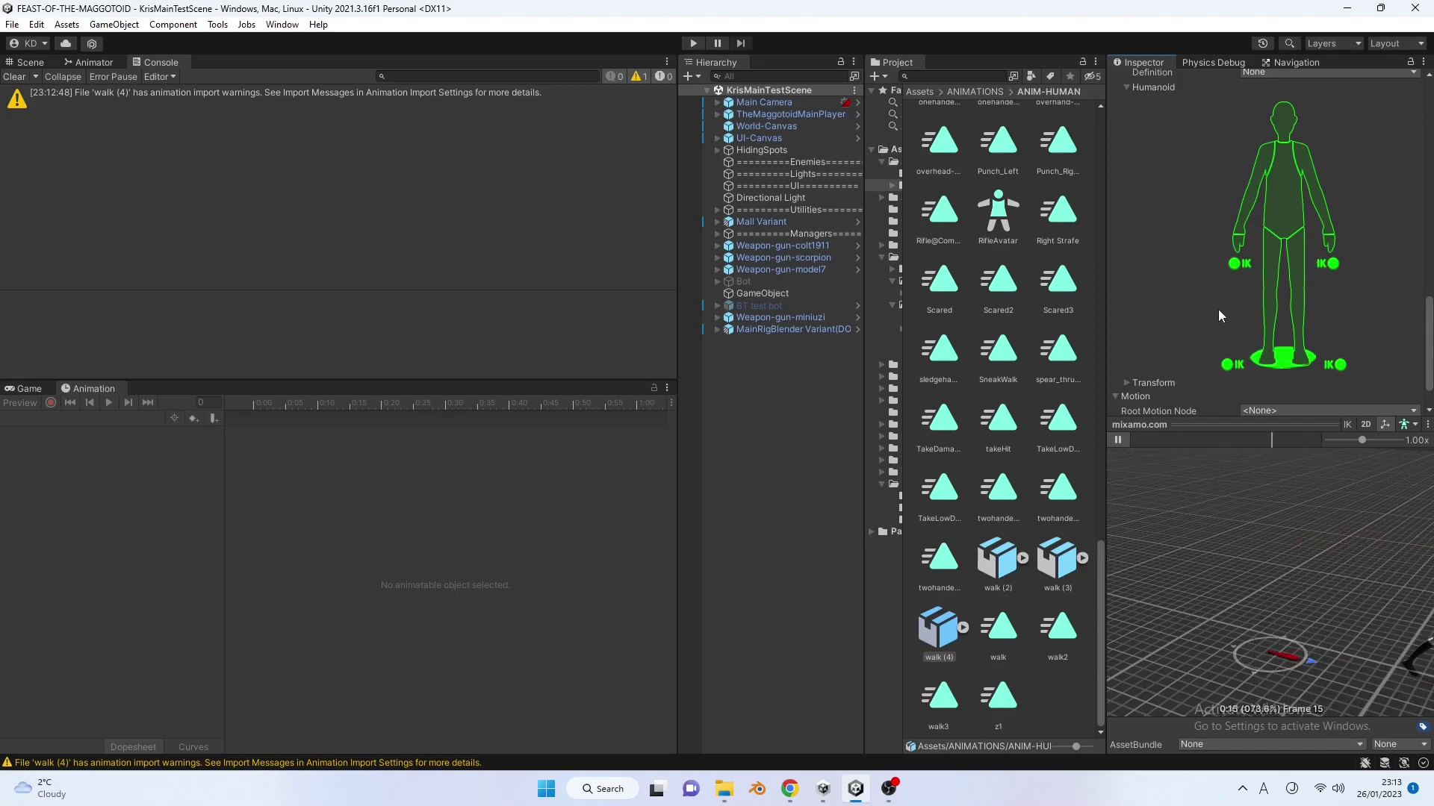
# Review the clip's root transform settings, apply the walk (4) import changes and deselect the model.
pyautogui.scroll(4, 1193, 280)
pyautogui.scroll(8, 1193, 280)
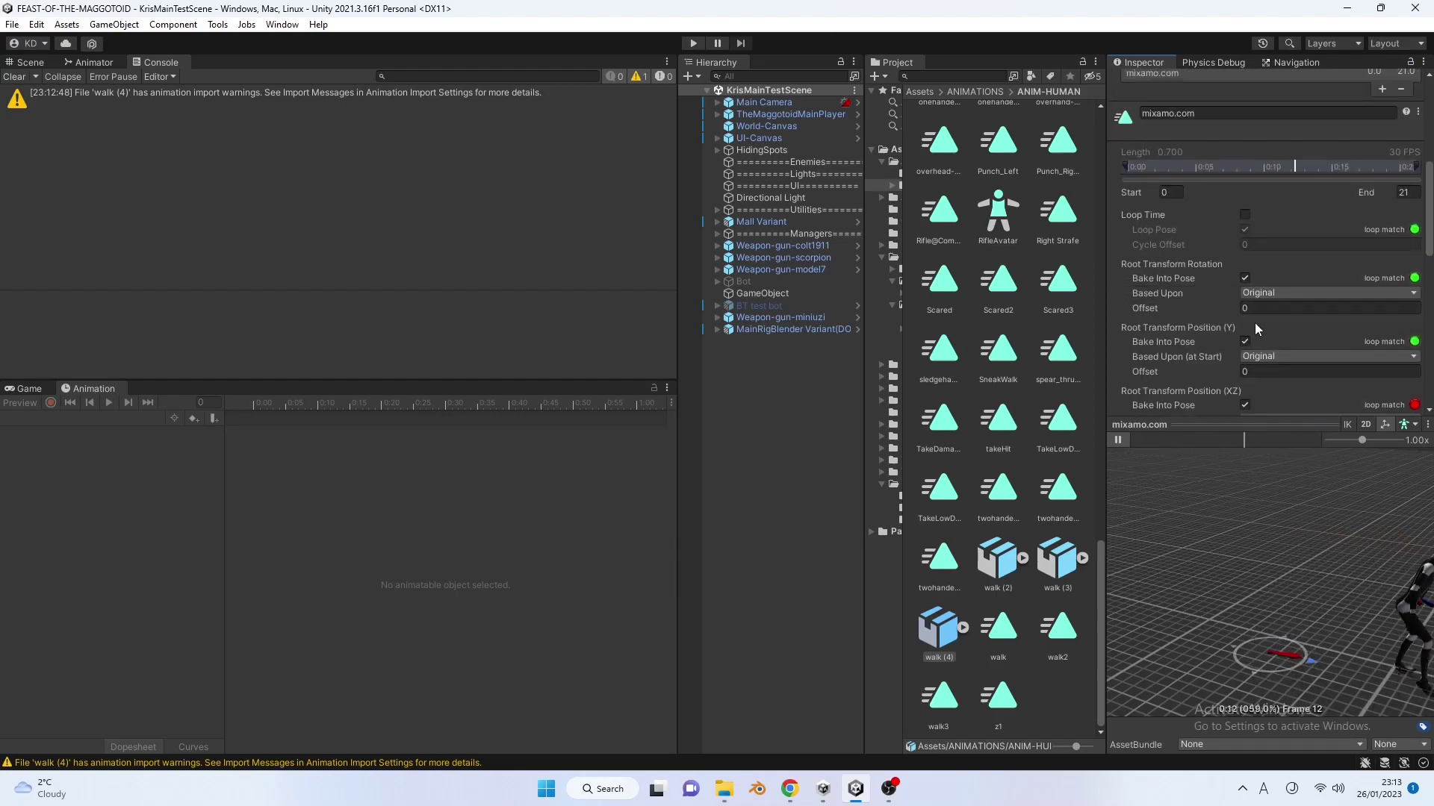
pyautogui.scroll(-15, 1297, 332)
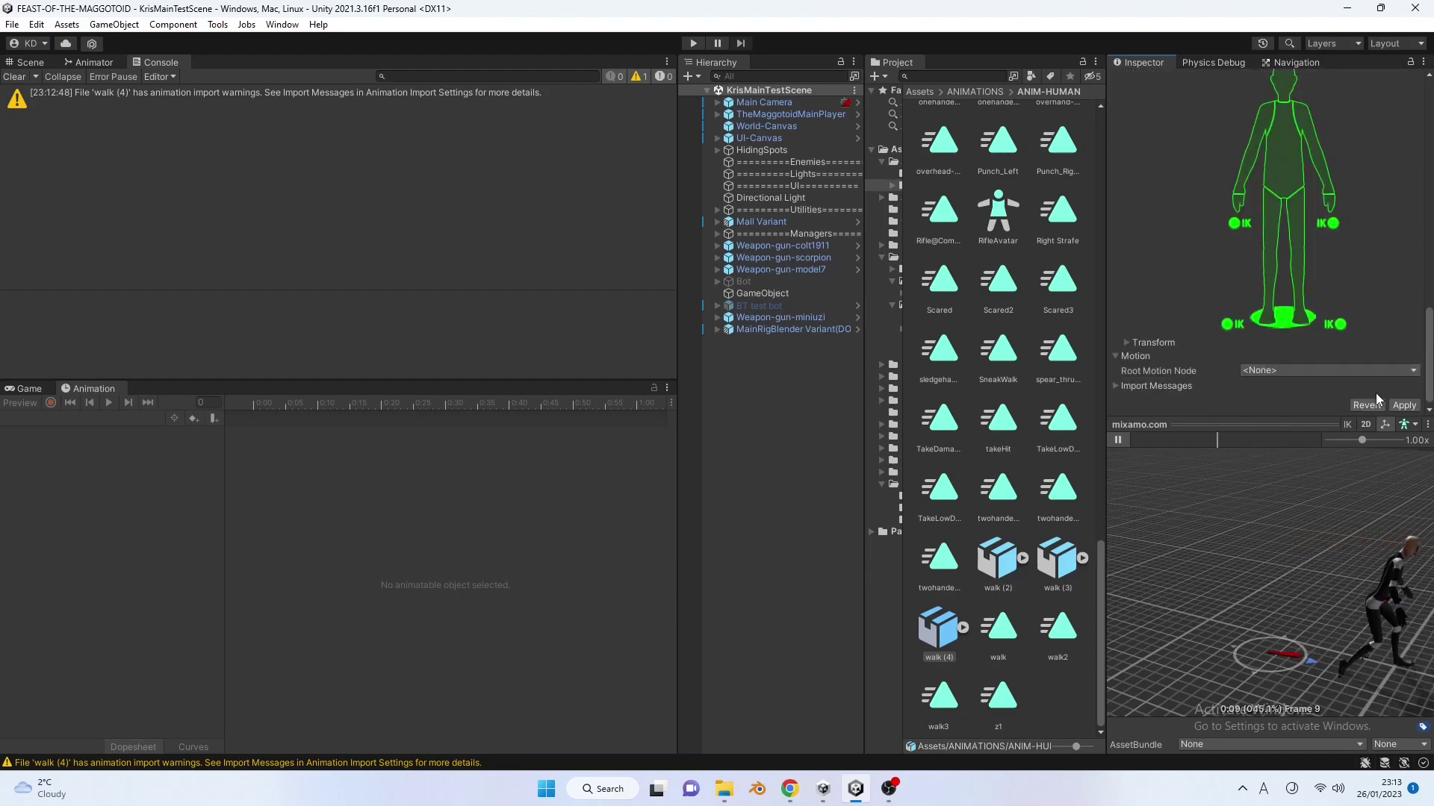
pyautogui.click(1402, 406)
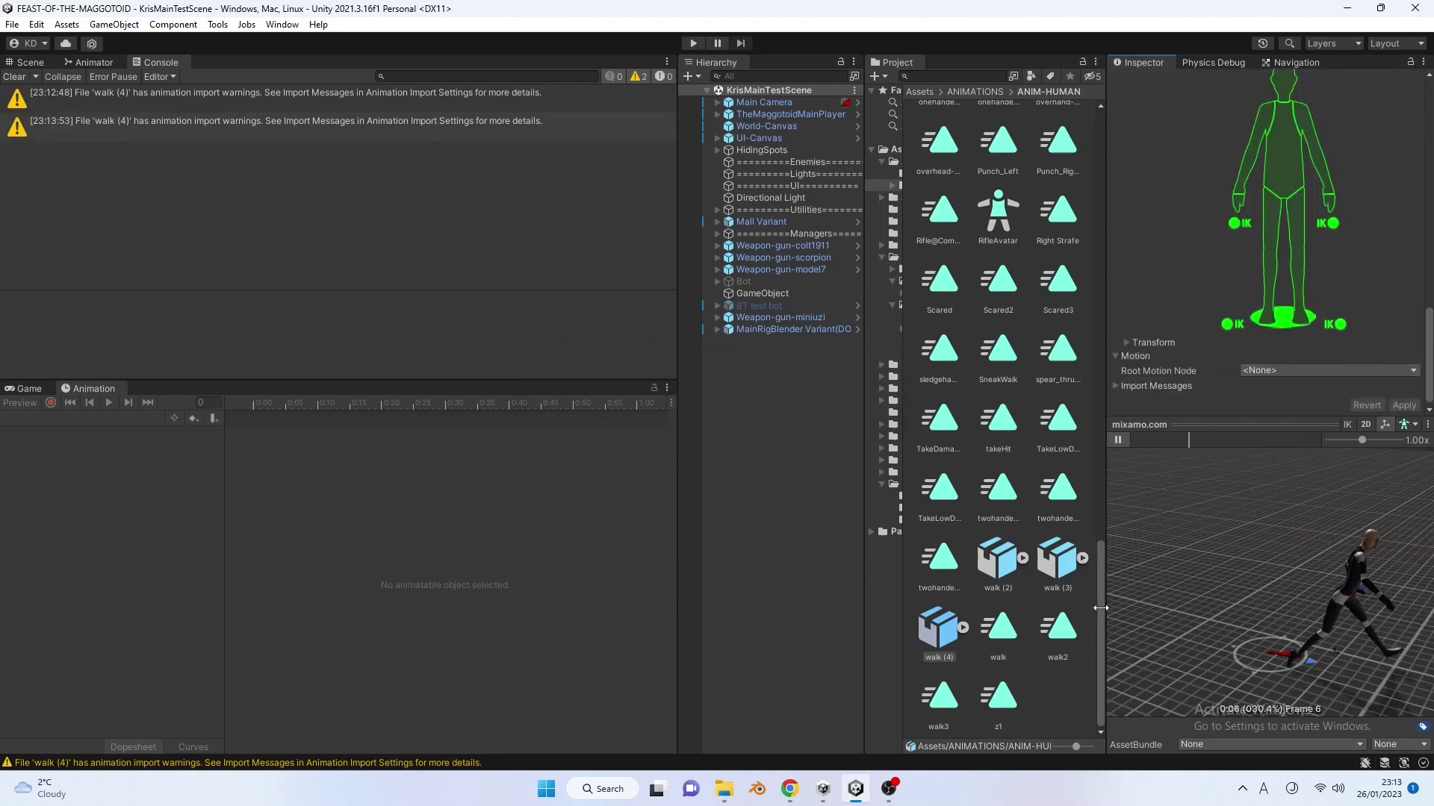
pyautogui.click(939, 641)
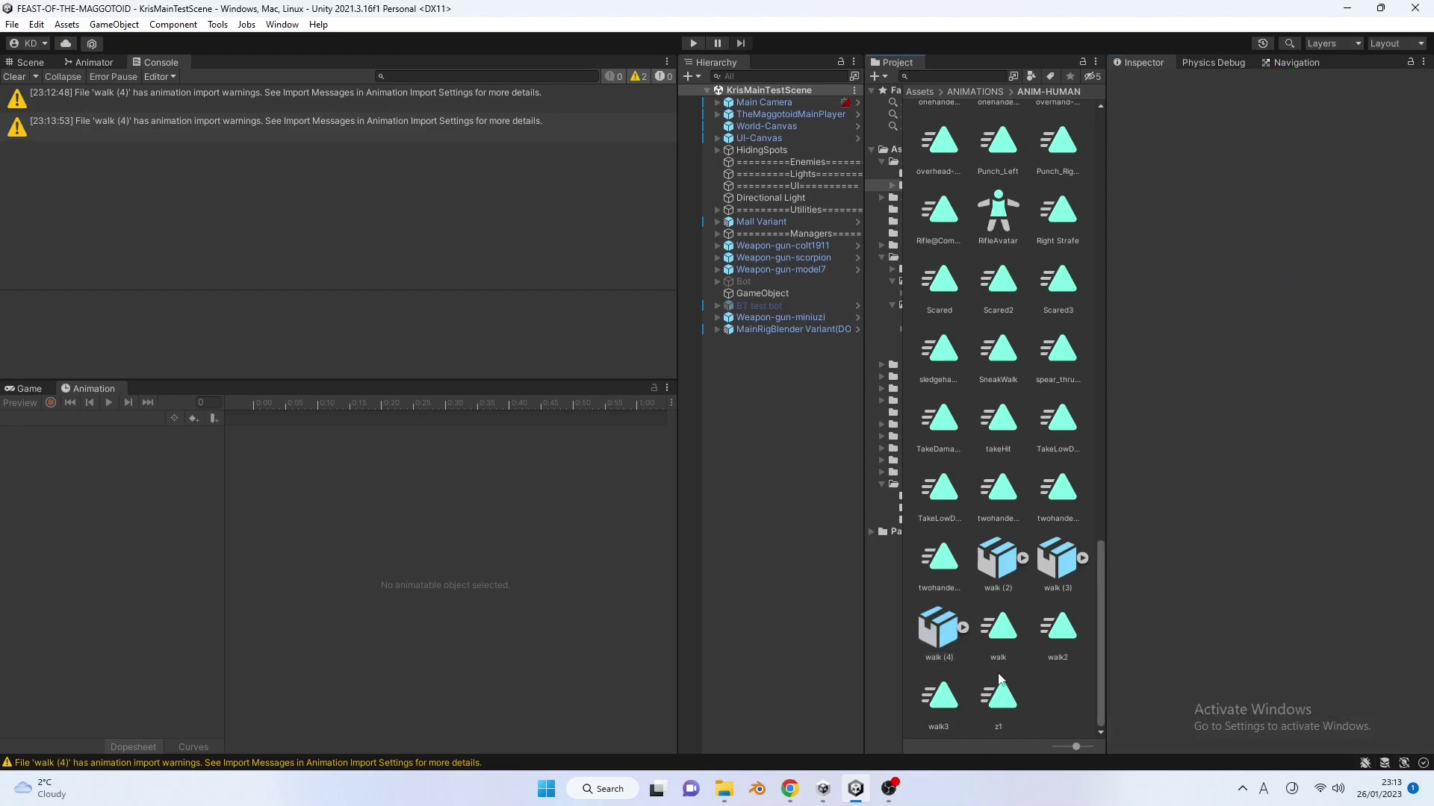
# Expand the walk (4) model and duplicate its read-only mixamo.com clip as a standalone editable animation clip.
pyautogui.click(962, 625)
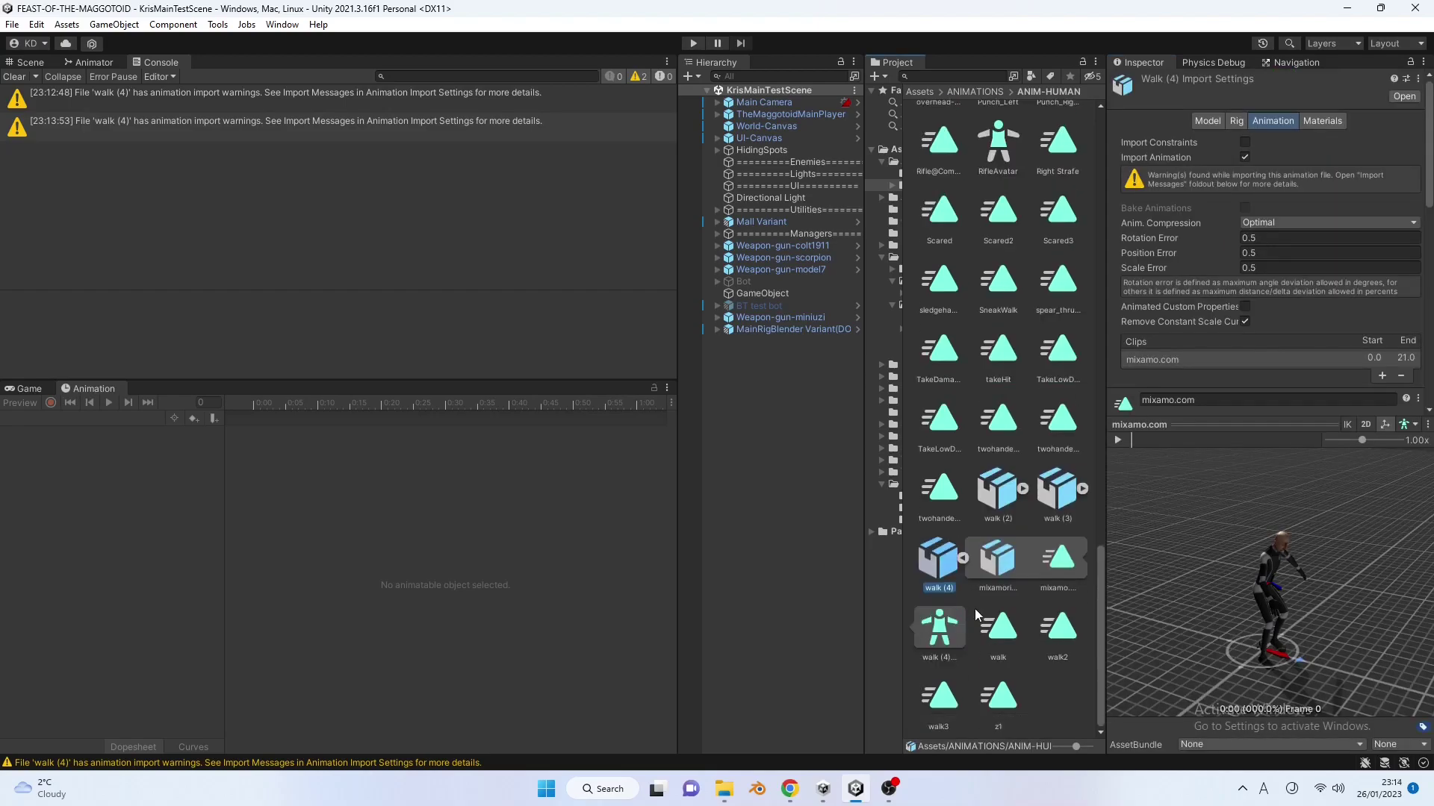
pyautogui.click(1063, 559)
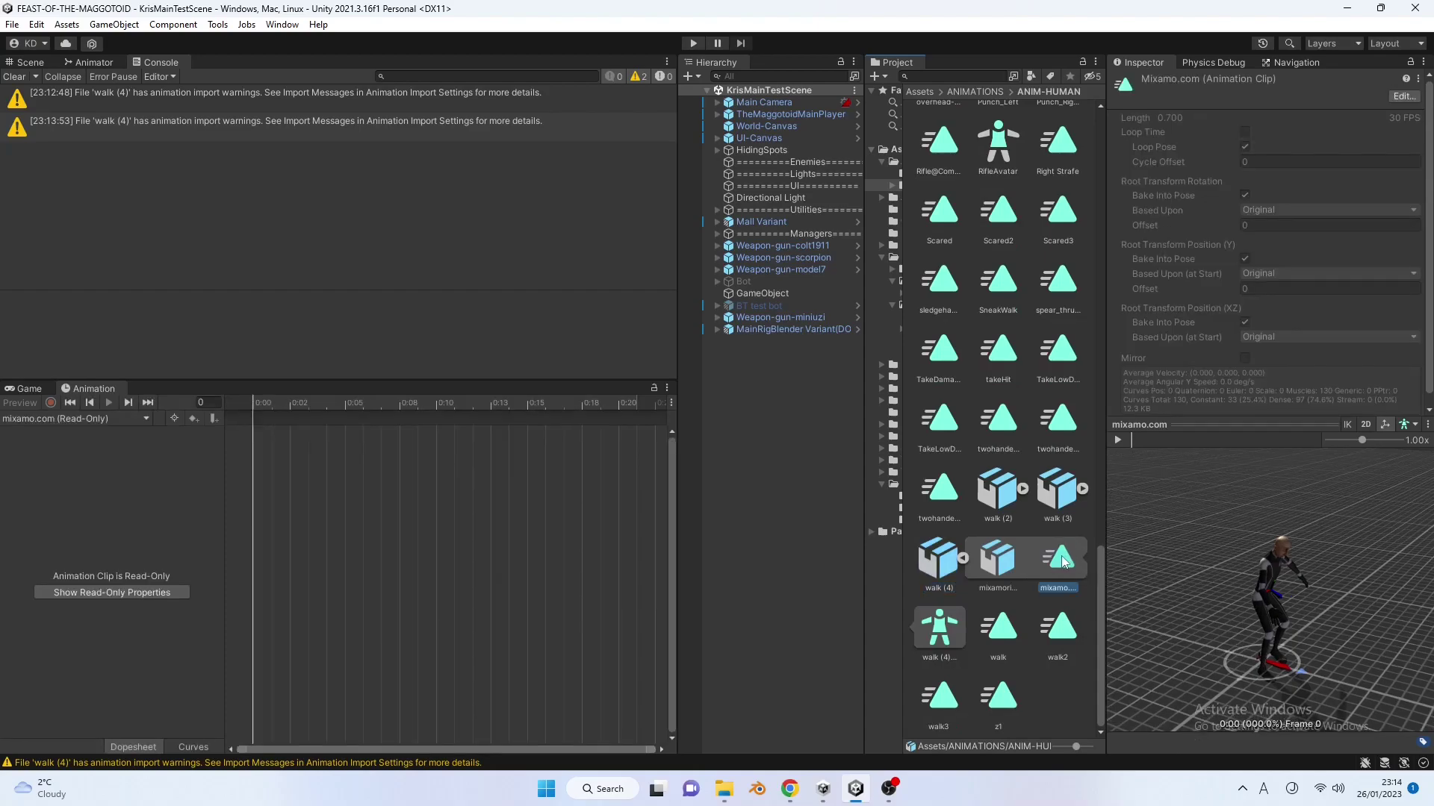
pyautogui.rightClick(1060, 555)
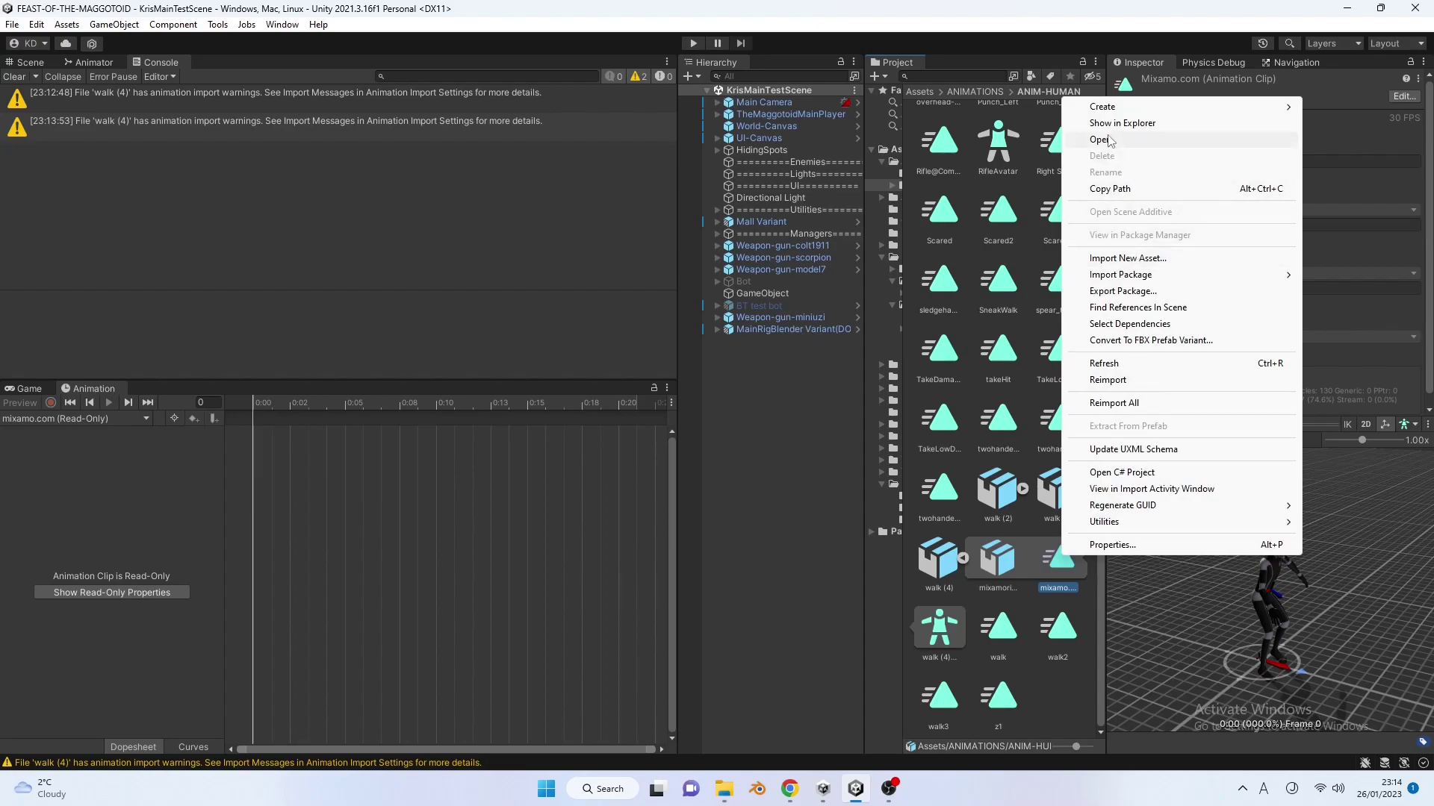
pyautogui.click(1063, 561)
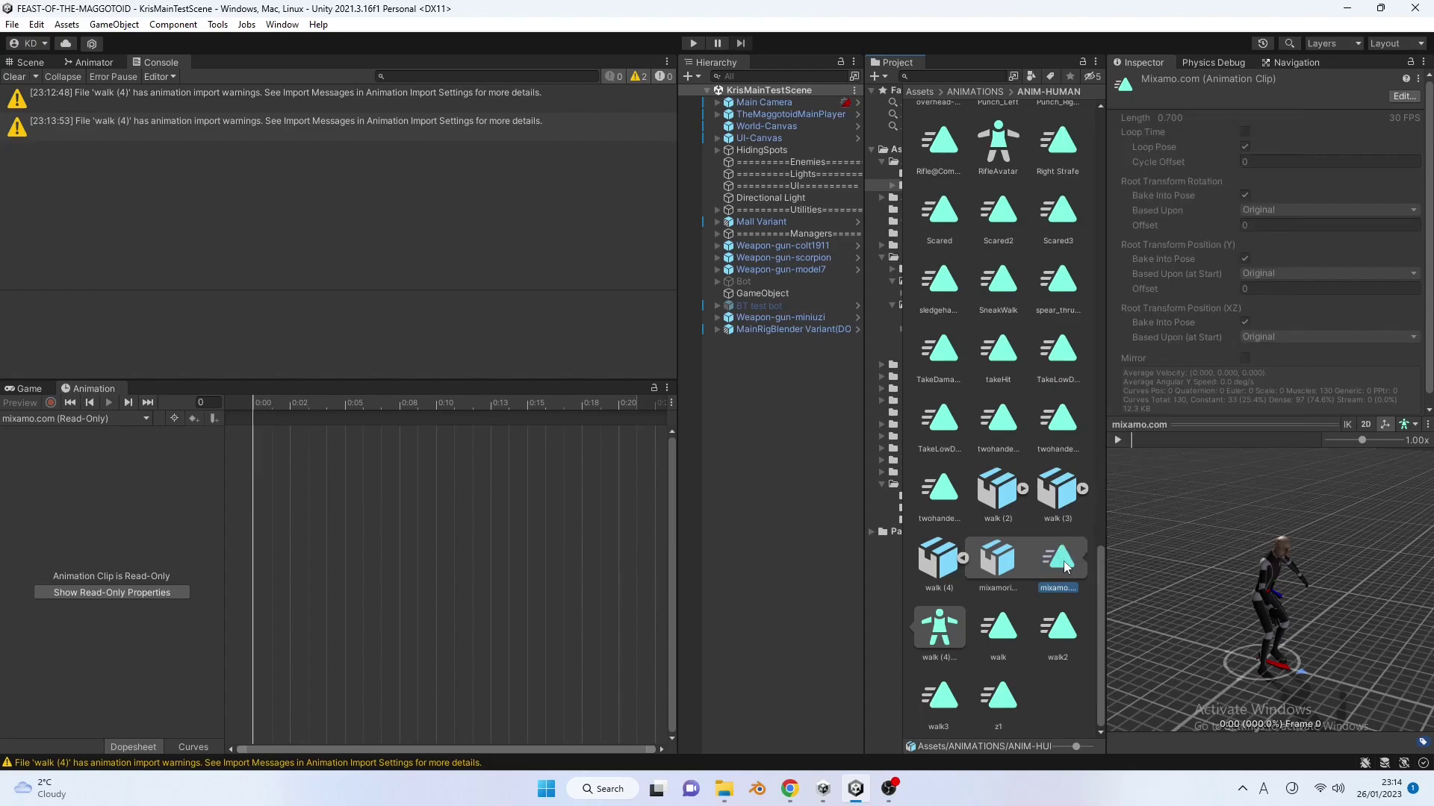
pyautogui.hotkey('ctrl', 'd')
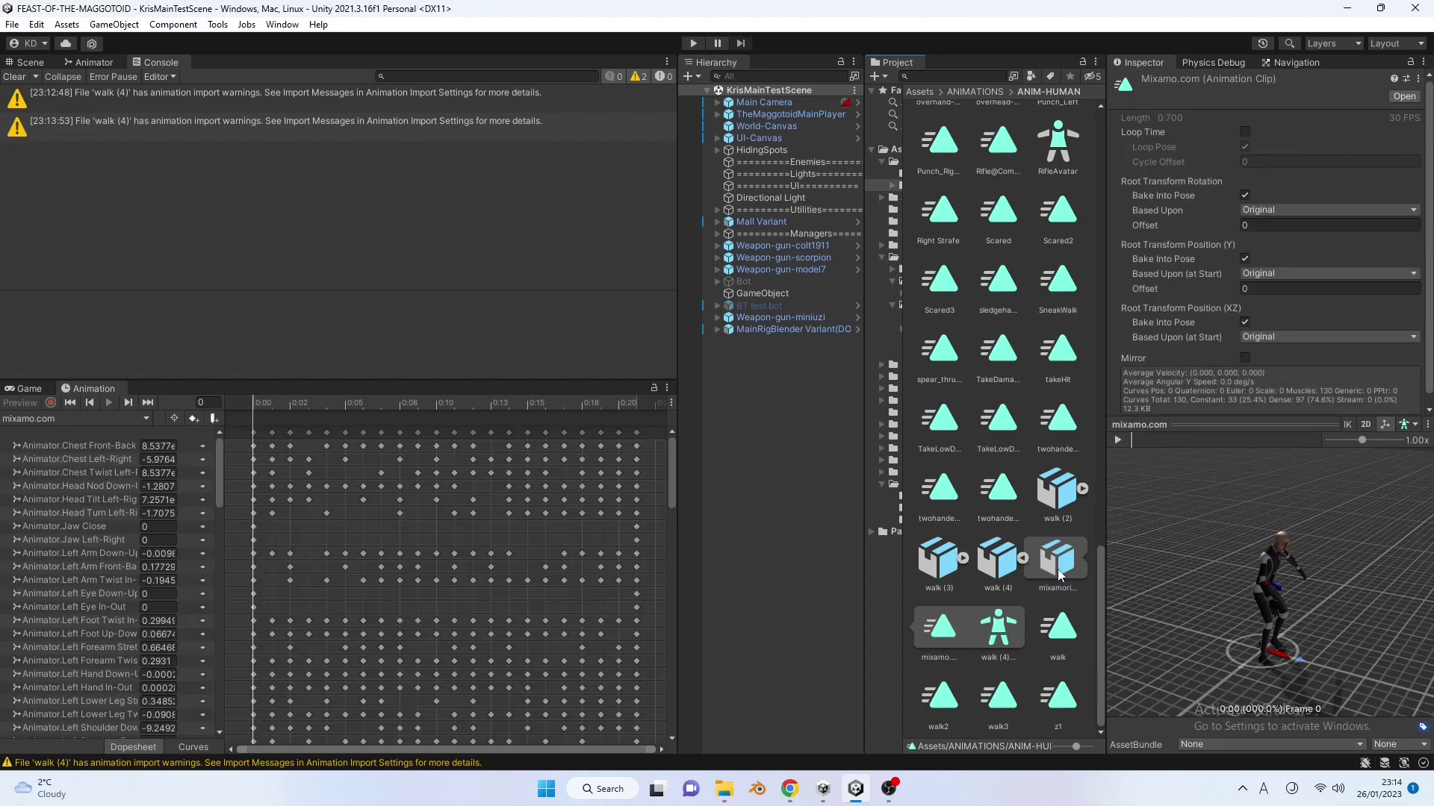
# Rename the duplicated mixamo.com clip in the ANIM-HUMAN folder to walk4.
pyautogui.scroll(5, 1011, 604)
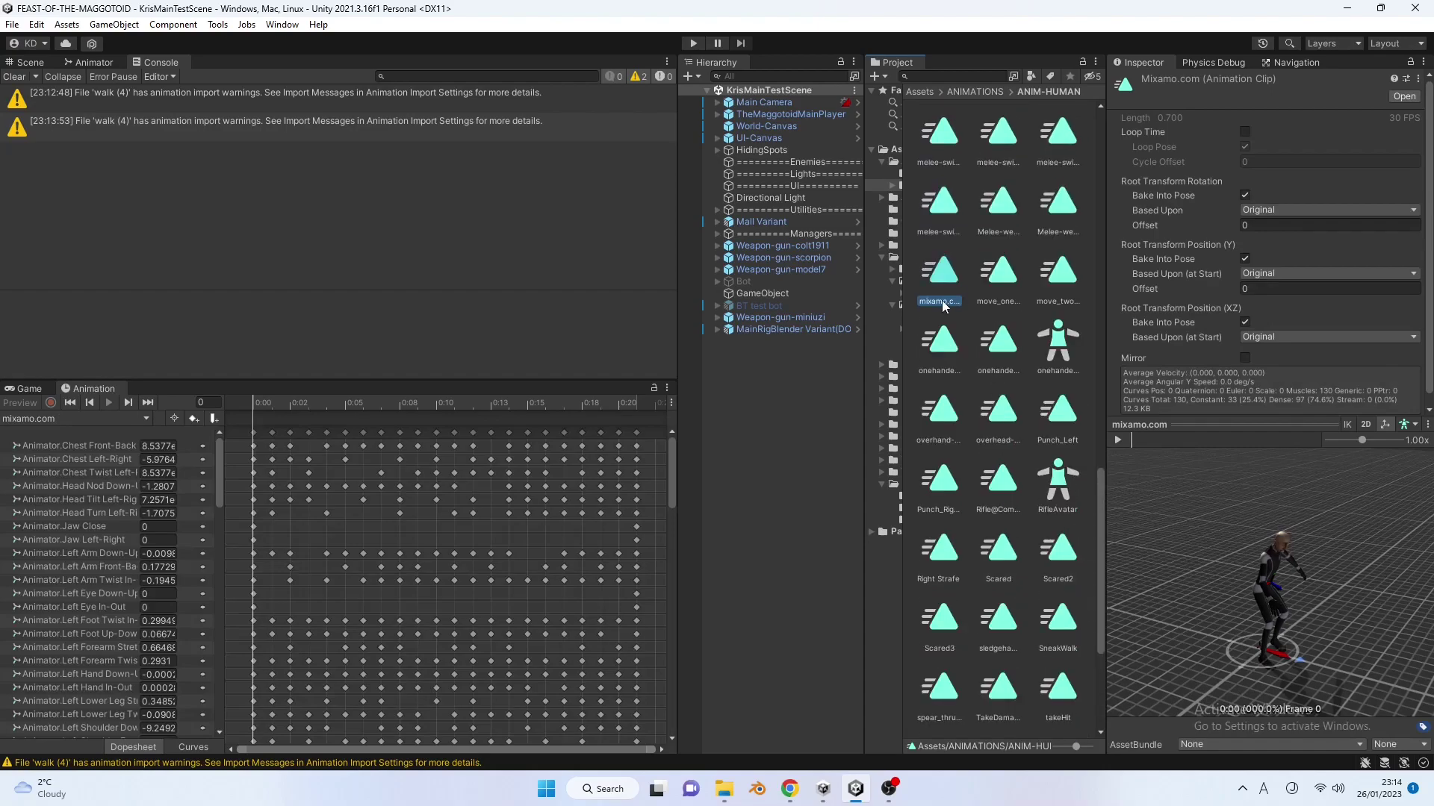
pyautogui.write('walk4')
pyautogui.press('Return')
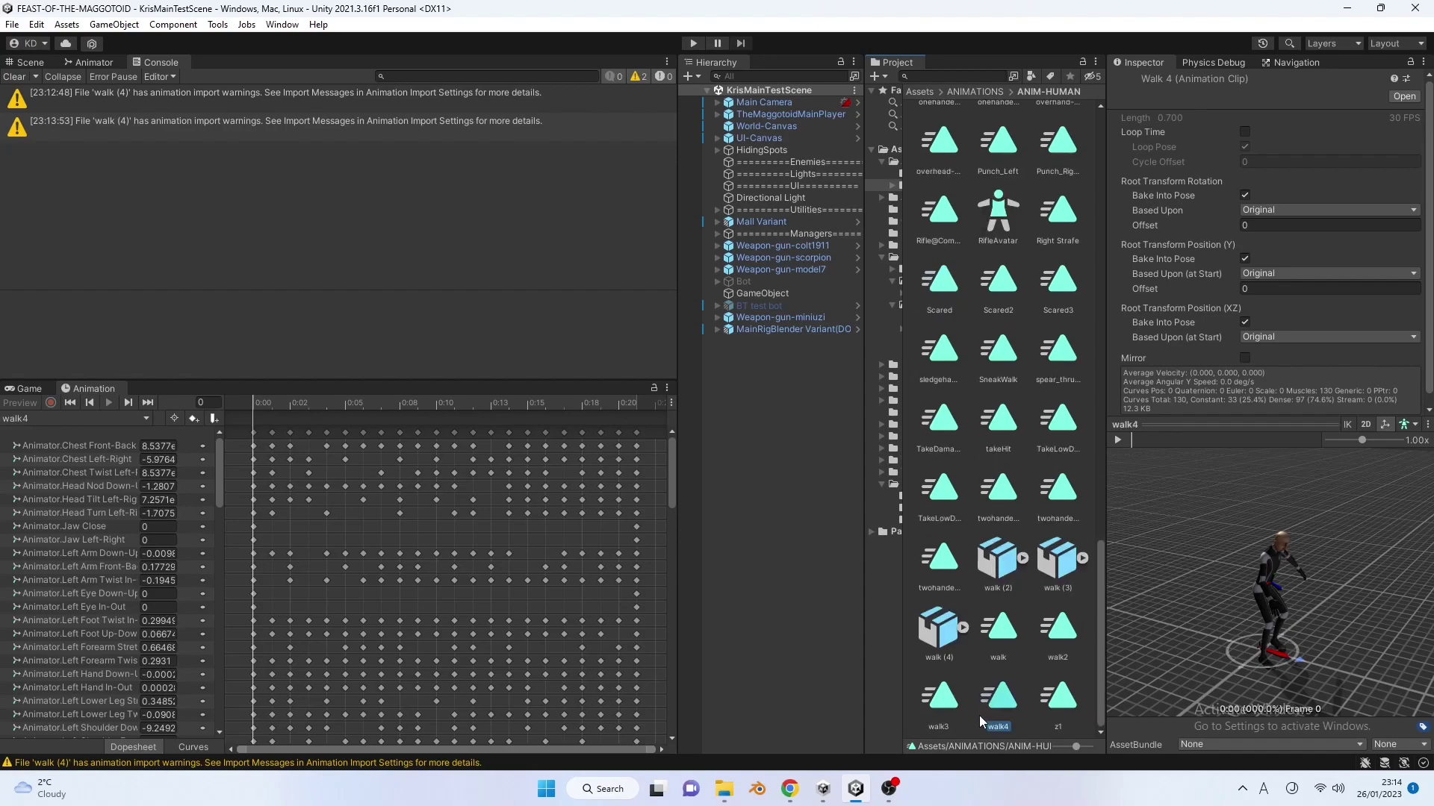
# Expand Animator.Root T in the walk4 clip and delete all Root T.x keyframes after the first one.
pyautogui.moveTo(1155, 442); pyautogui.dragTo(1122, 435)
pyautogui.moveTo(674, 479); pyautogui.dragTo(659, 717)
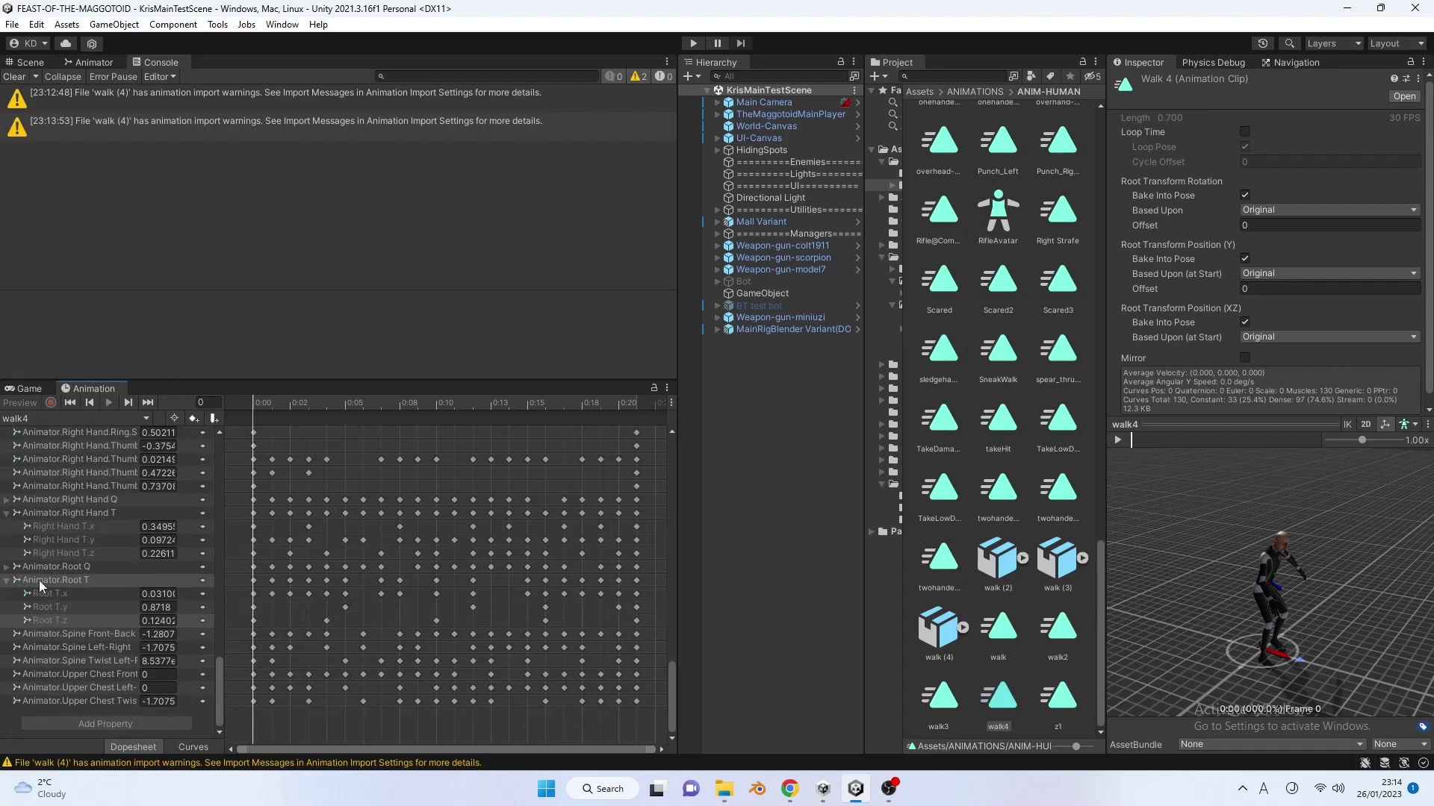
pyautogui.moveTo(645, 596); pyautogui.dragTo(272, 593)
pyautogui.press('Delete')
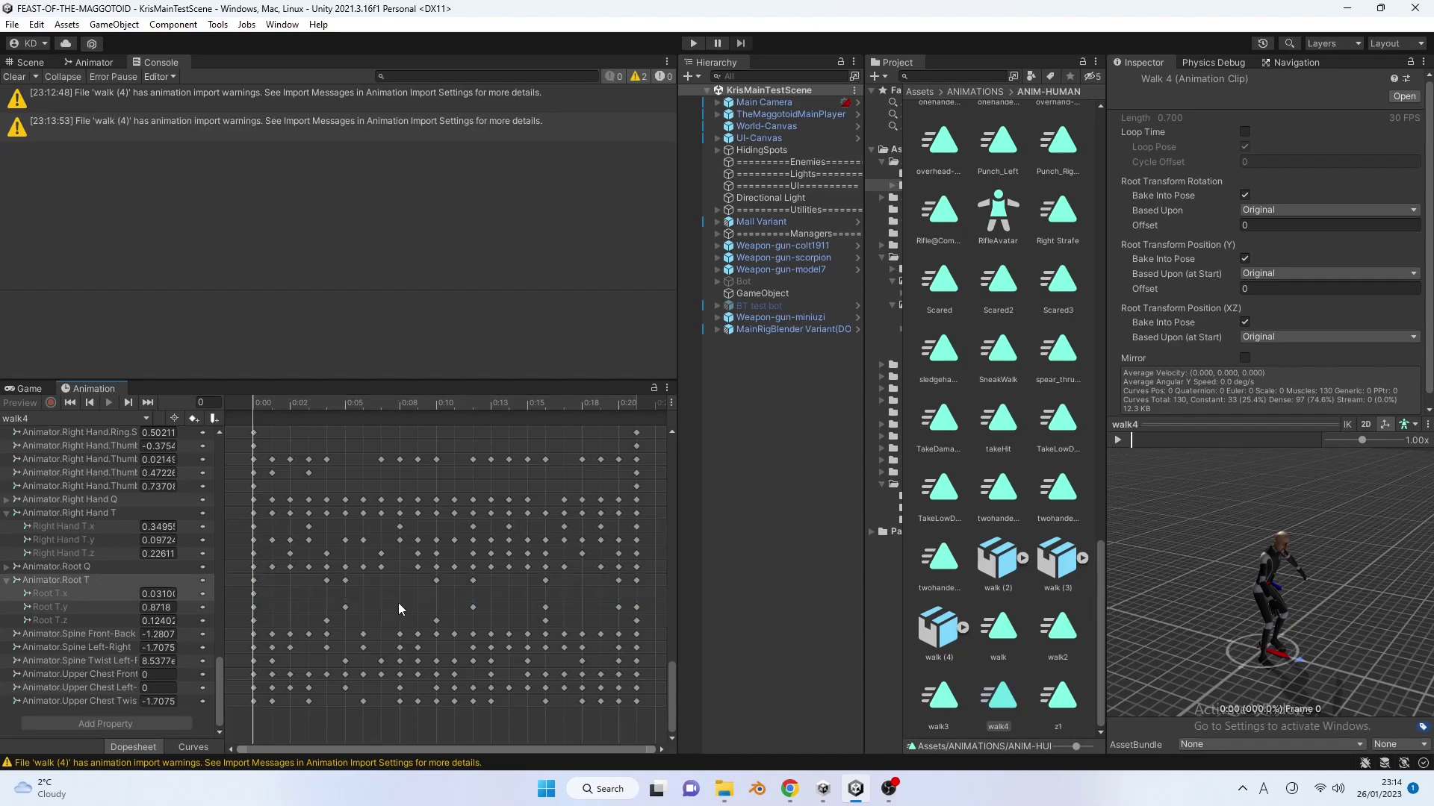
# Delete all Root T.z keyframes after the first one in walk4 and play the clip preview briefly.
pyautogui.moveTo(653, 621); pyautogui.dragTo(376, 620)
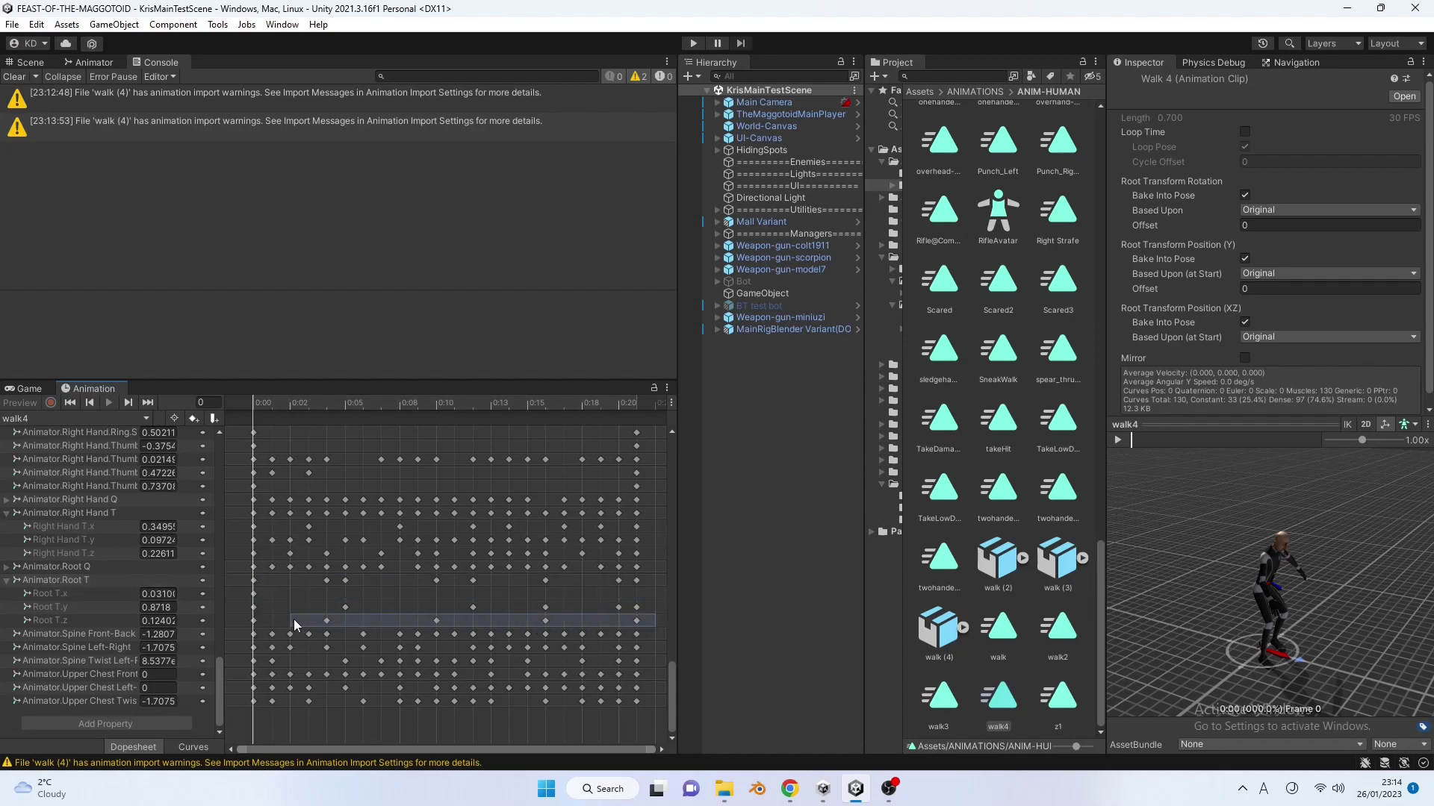
pyautogui.moveTo(281, 619); pyautogui.dragTo(280, 620)
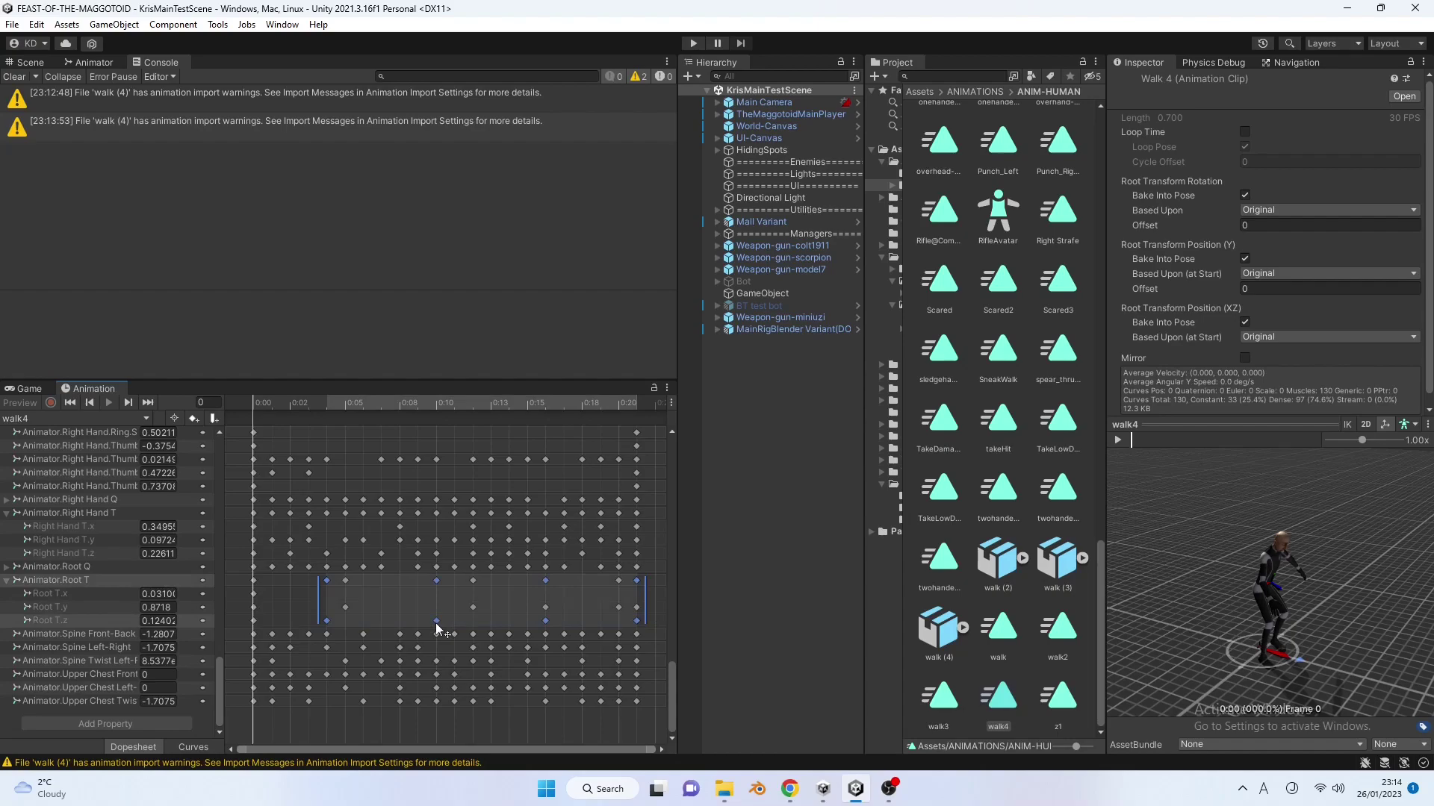
pyautogui.press('Delete')
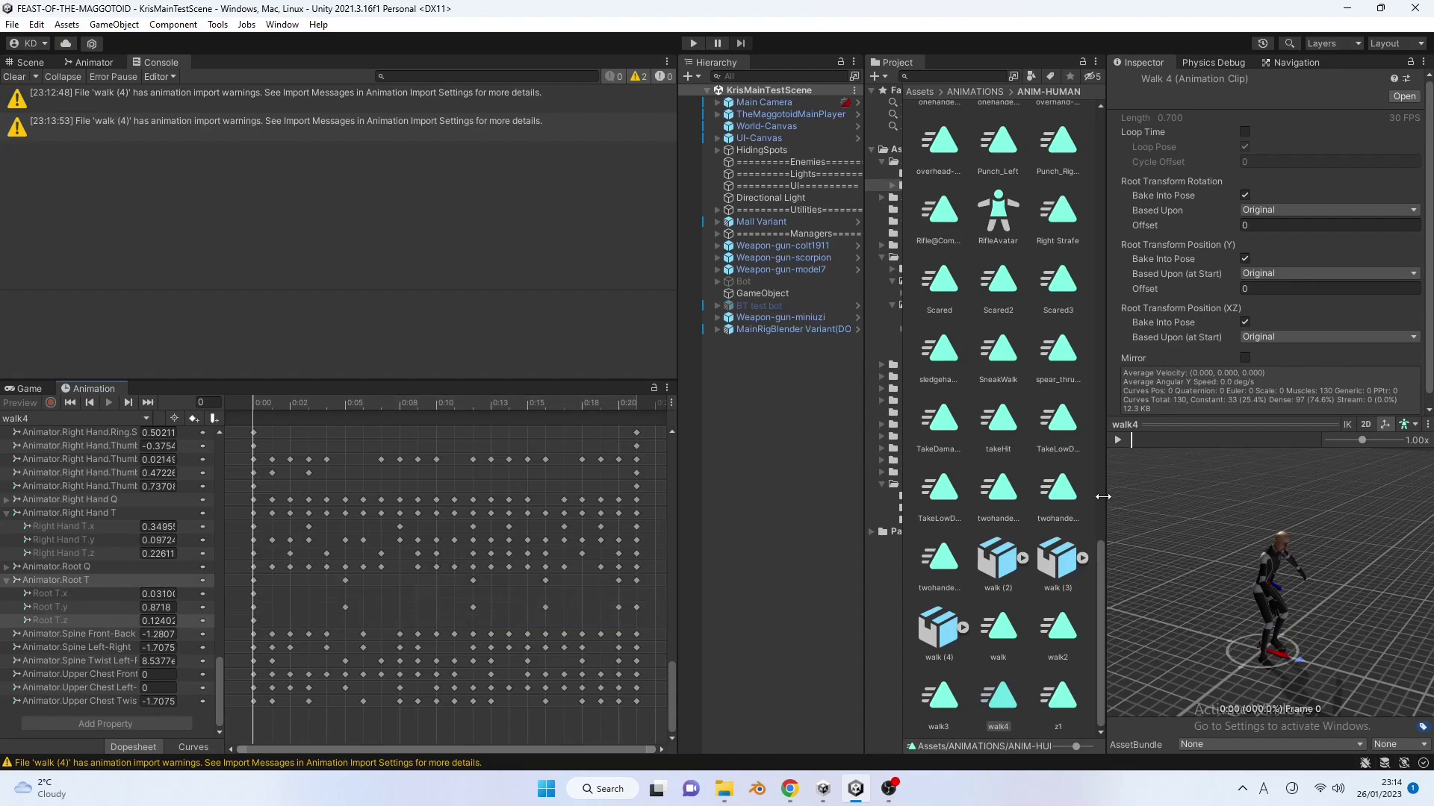
pyautogui.click(1118, 440)
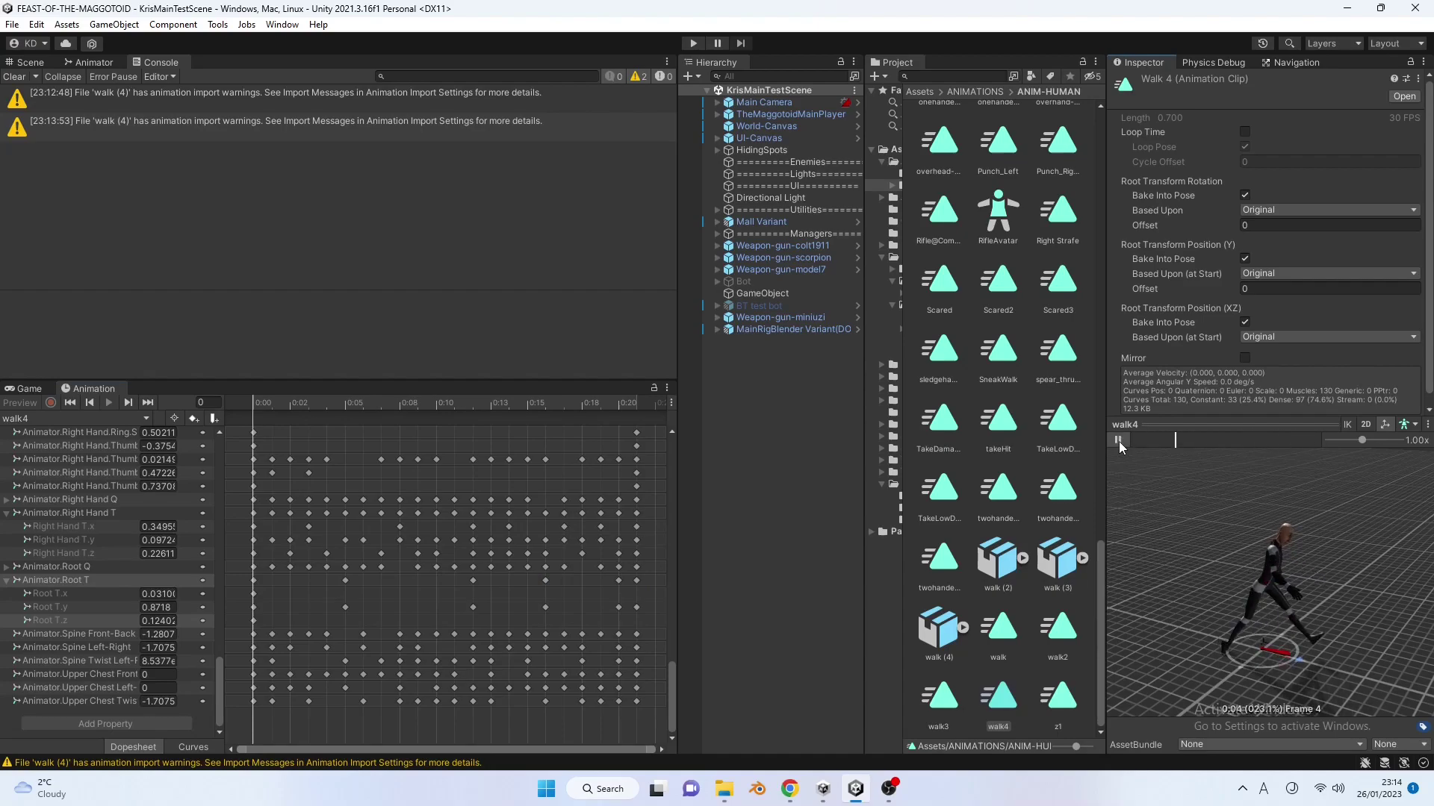
pyautogui.click(1118, 441)
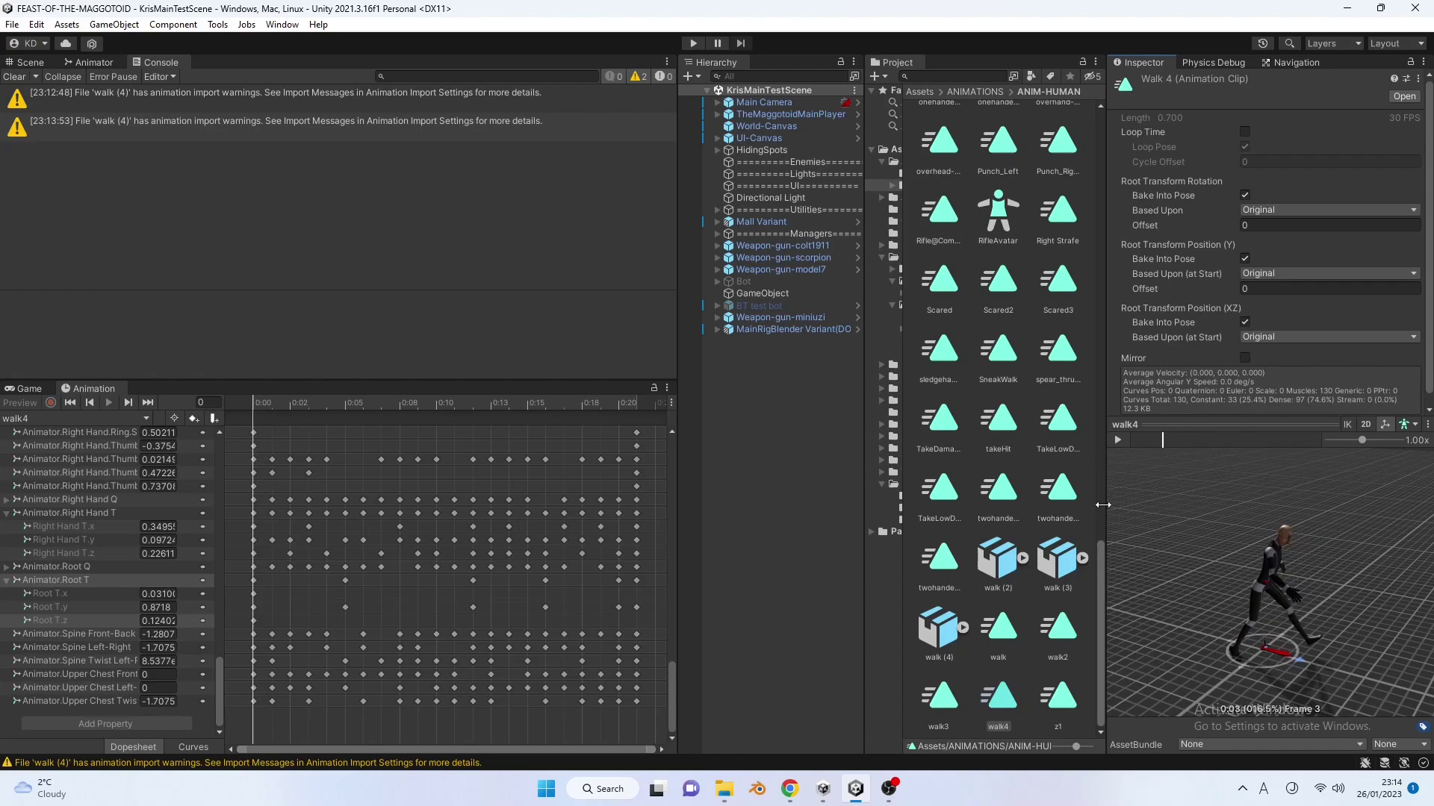
# Show the walk4 clip's file in File Explorer and locate walk4.anim in the ANIM-HUMAN folder.
pyautogui.rightClick(1002, 702)
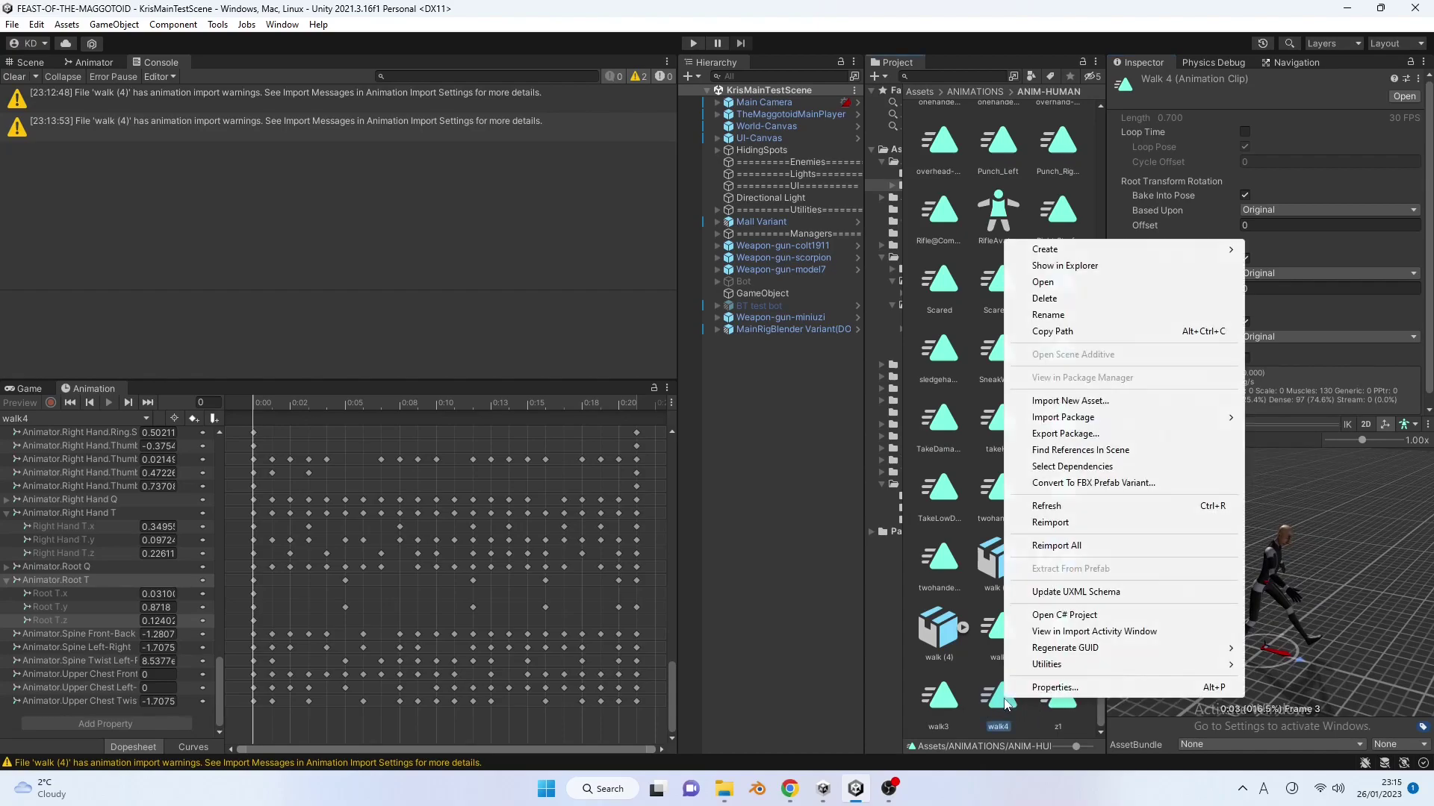
pyautogui.click(1084, 269)
pyautogui.scroll(-1, 678, 595)
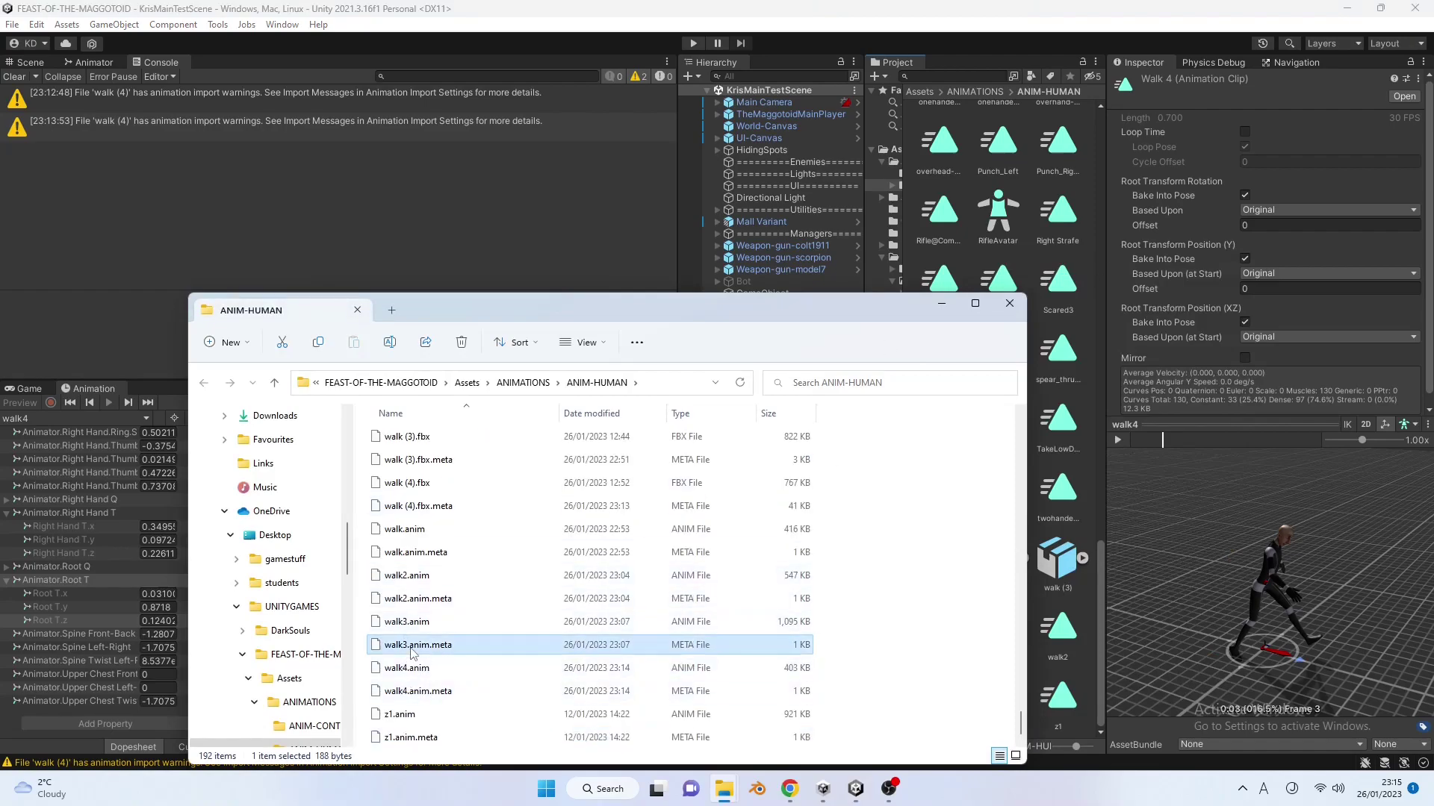